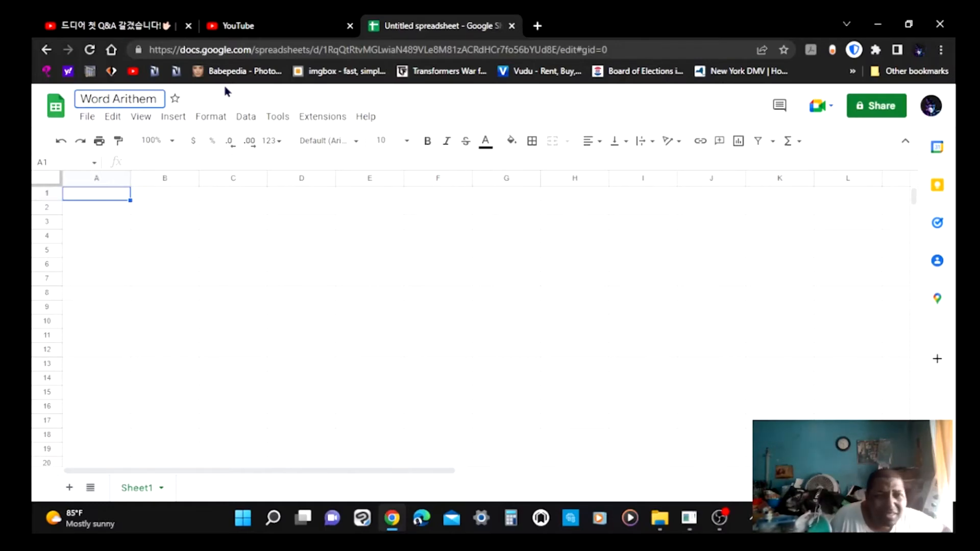
Rename the spreadsheet to "Word Arithmetic/Math 01".
key("BackSpace")
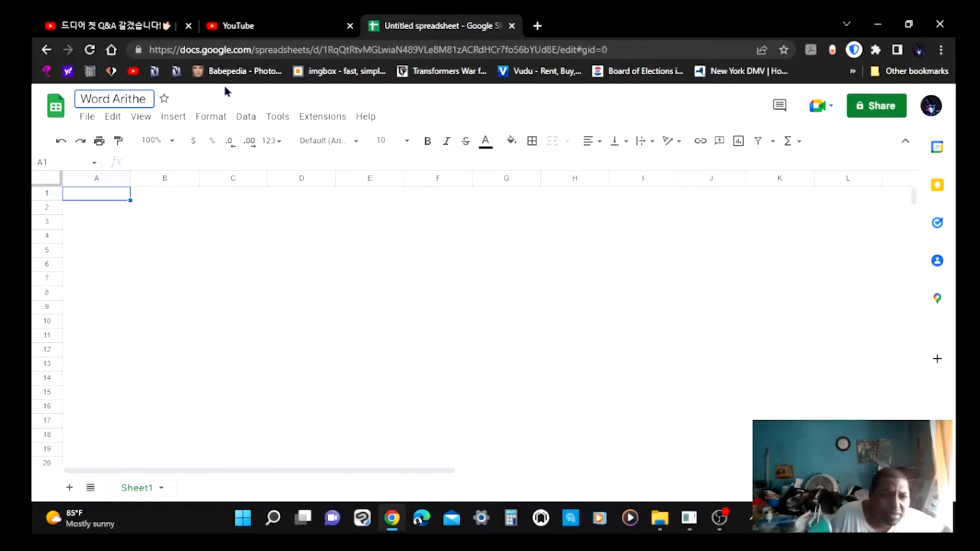
key("BackSpace")
type("meti")
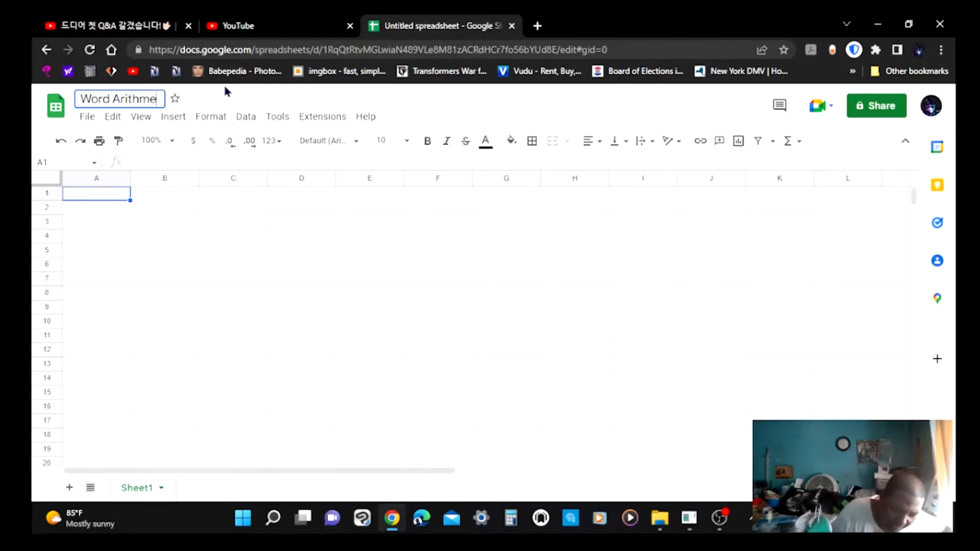
type("c")
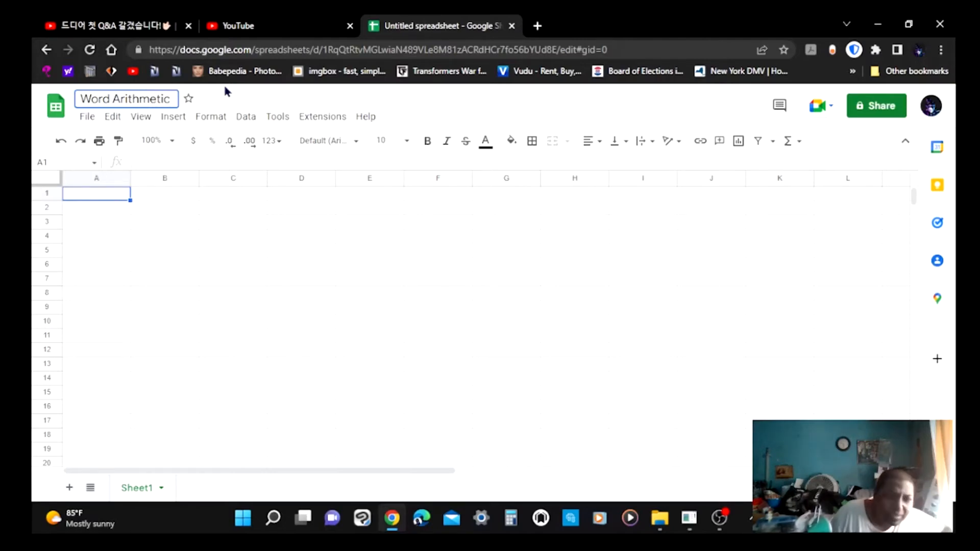
type("/")
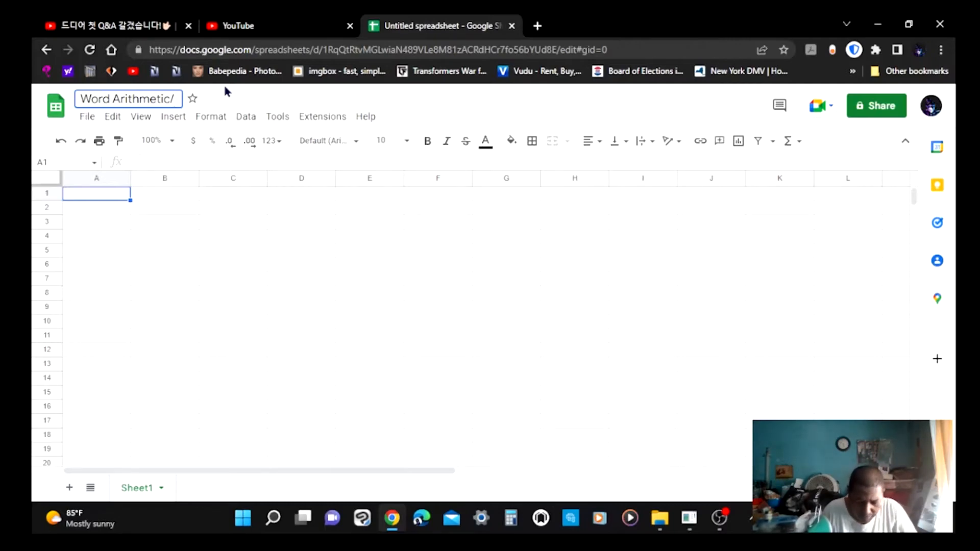
type("Moath")
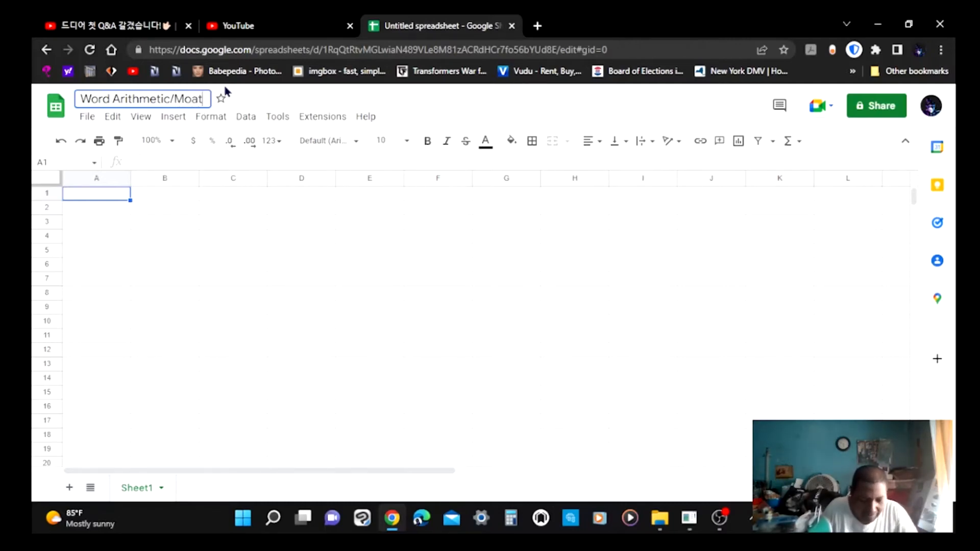
key("BackSpace")
key("BackSpace")
key("BackSpace")
key("BackSpace")
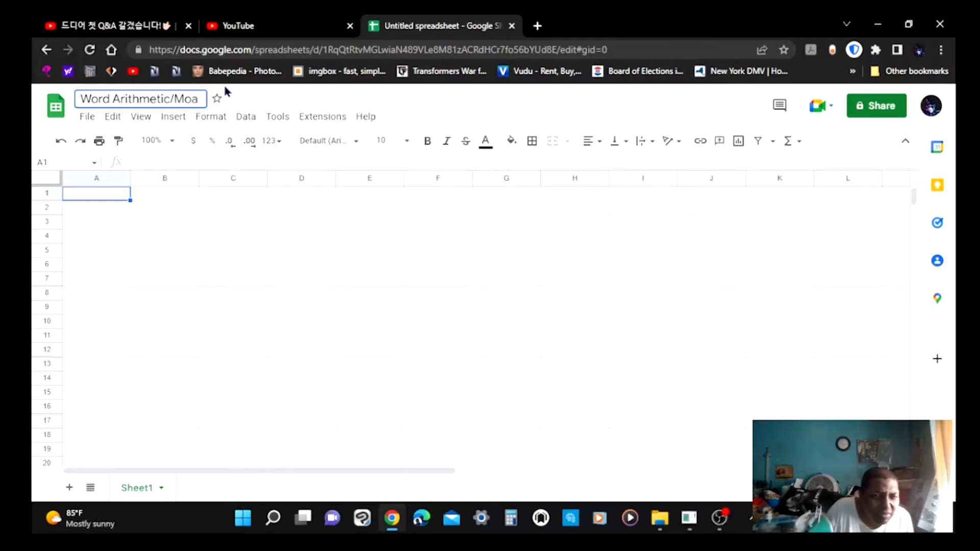
type("ath")
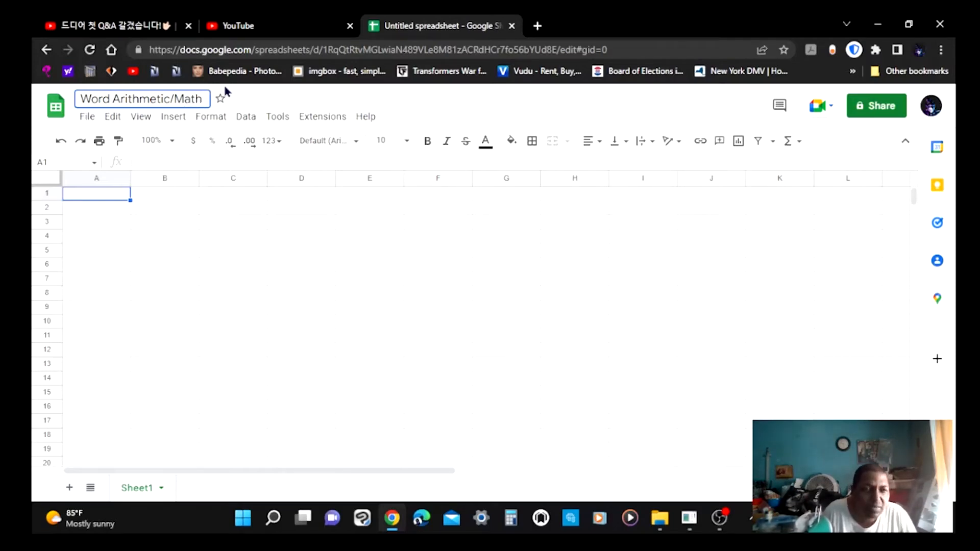
type(" 01")
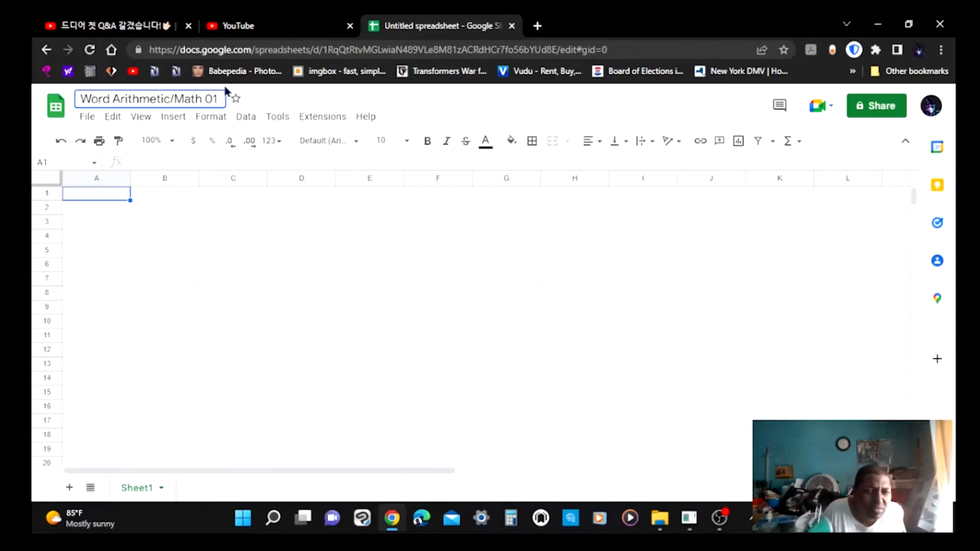
key("Return")
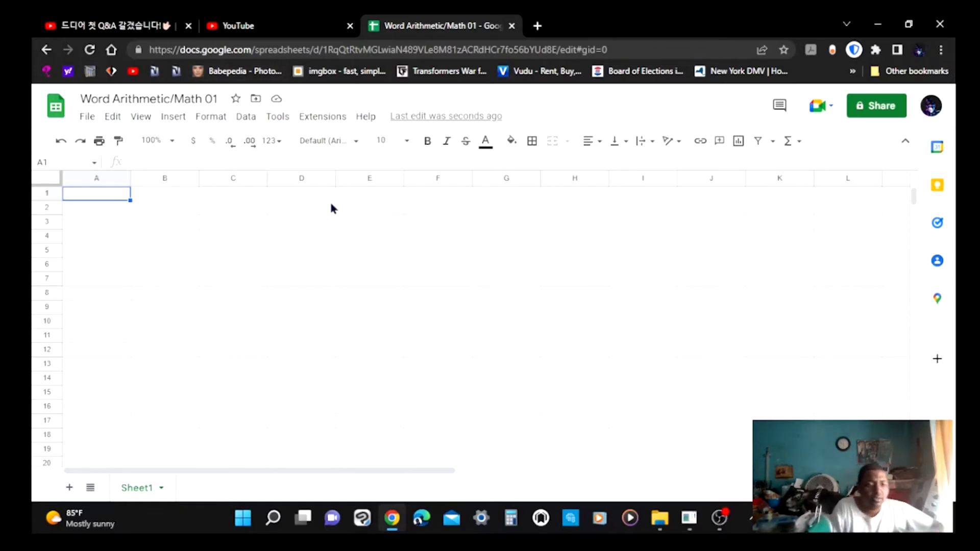
Select the whole sheet and narrow all columns to a small, square-grid width.
left_click(45, 182)
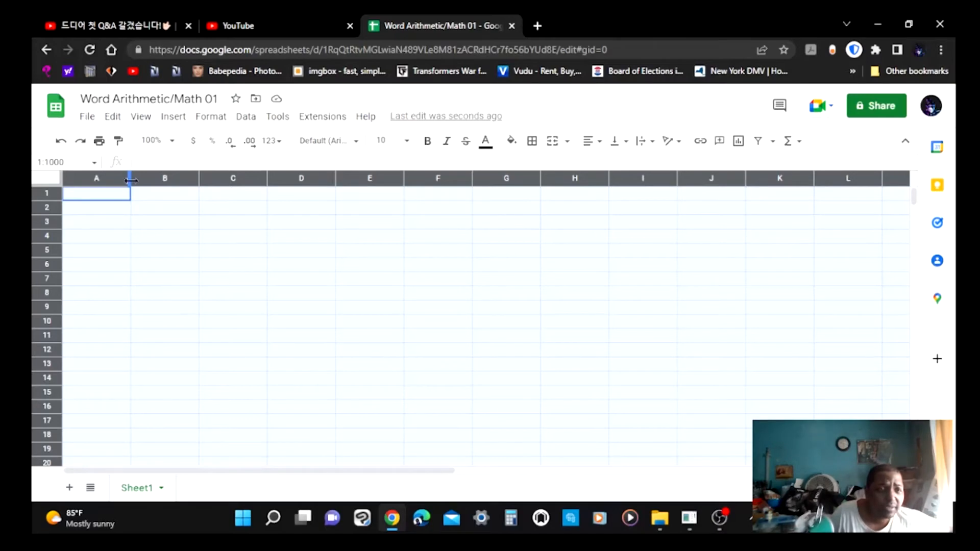
left_click_drag(131, 180, 132, 180)
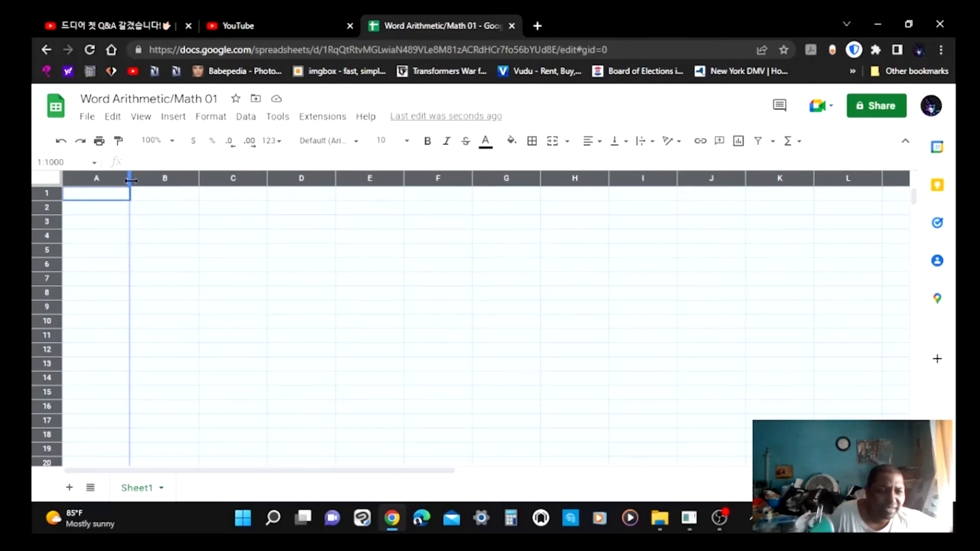
left_click_drag(131, 180, 87, 177)
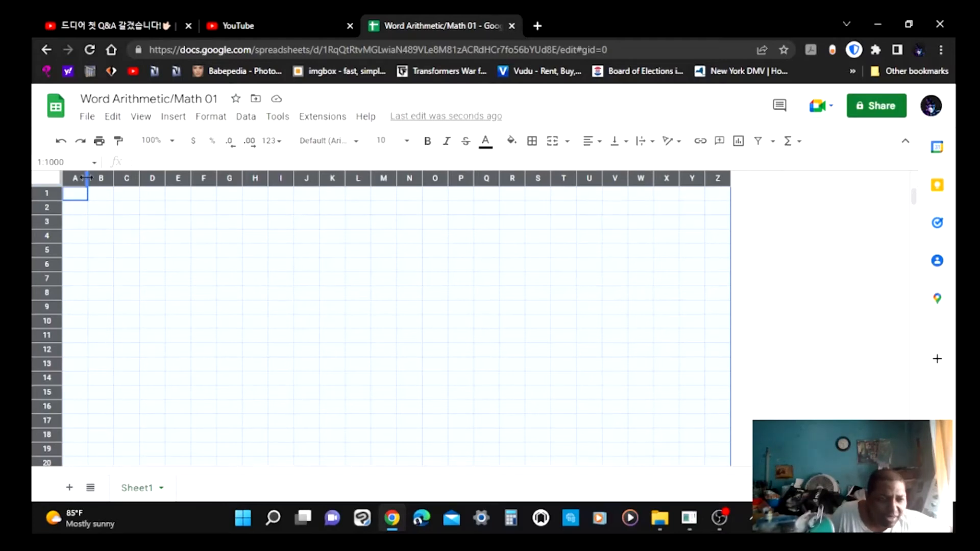
left_click_drag(85, 177, 82, 178)
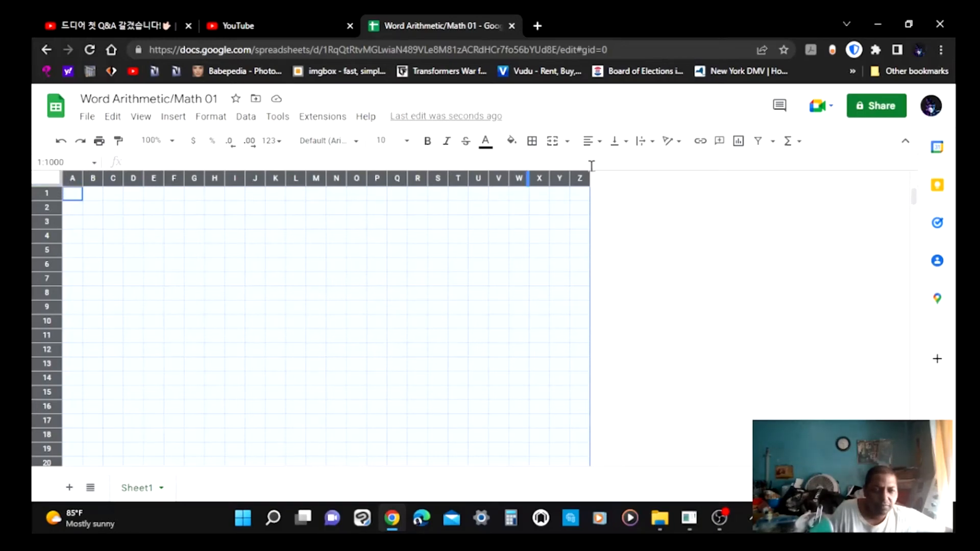
Add three new single columns to the right of column Z, one at a time.
left_click(580, 178)
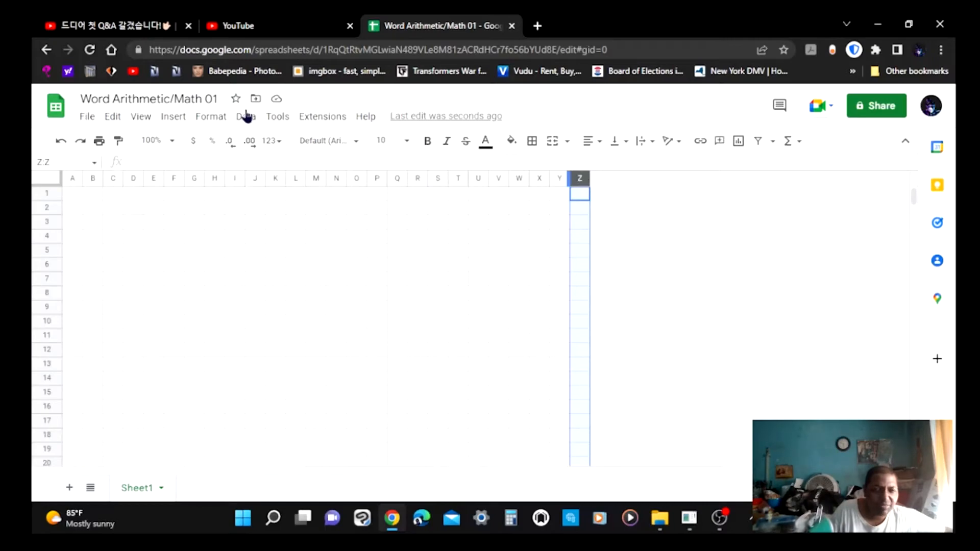
left_click(176, 118)
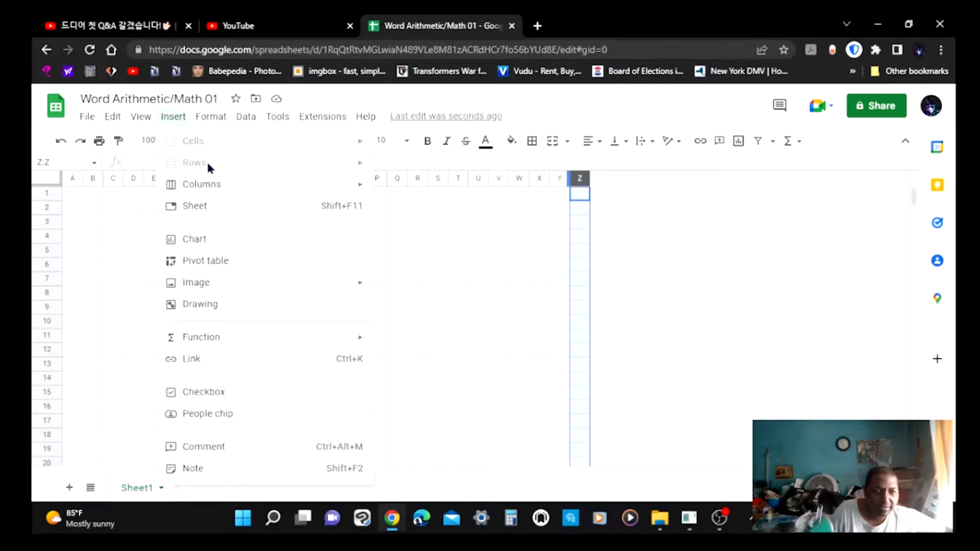
mouse_move(223, 190)
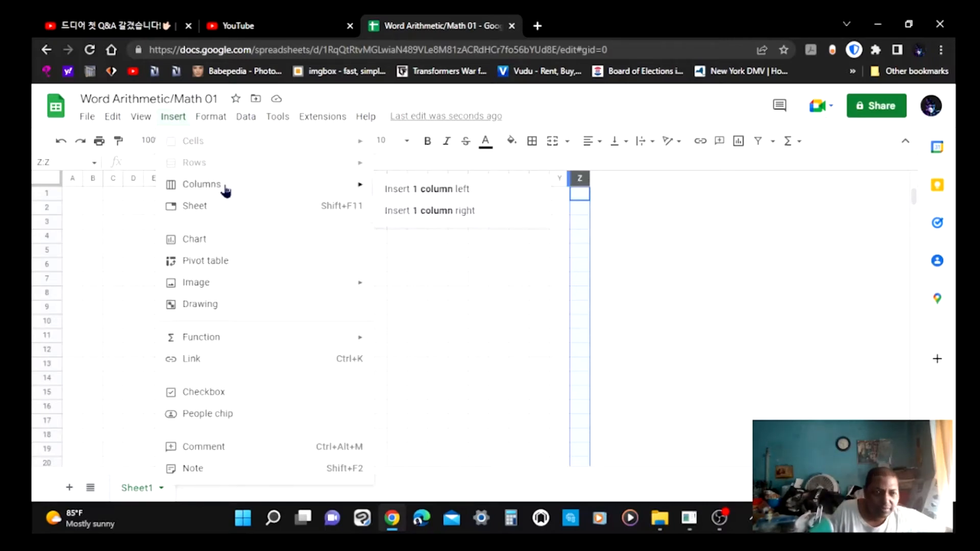
left_click(443, 212)
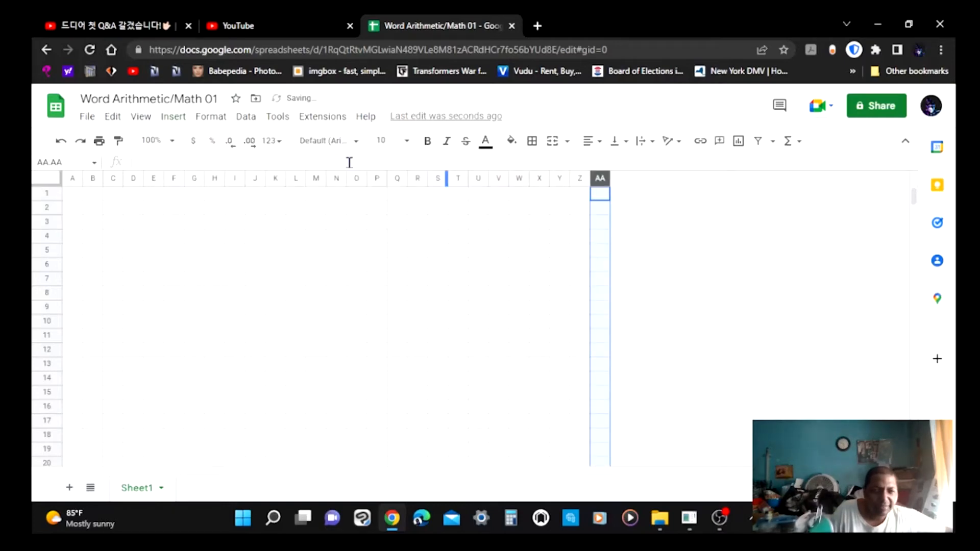
left_click(184, 118)
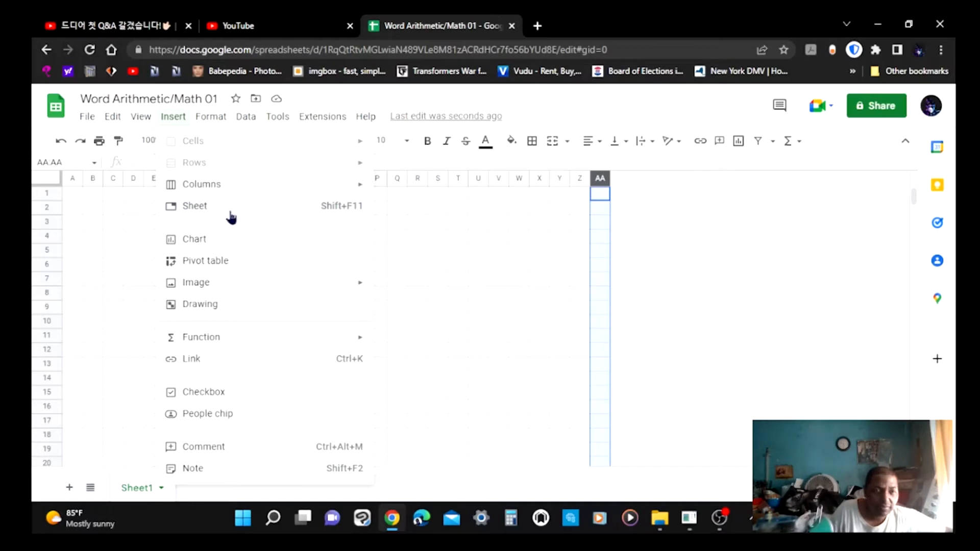
mouse_move(219, 193)
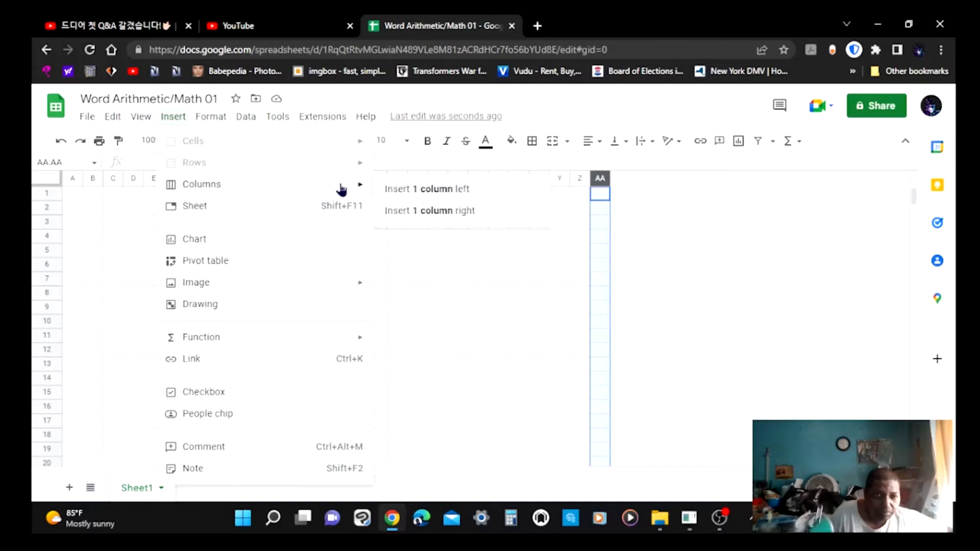
left_click(430, 217)
left_click(430, 213)
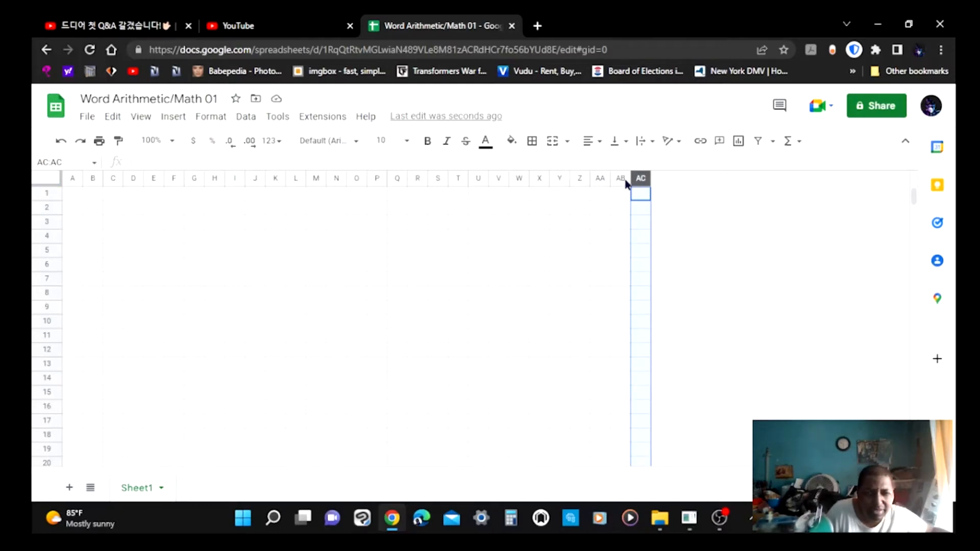
Keep adding three more single columns to the right of the last column.
left_click(141, 120)
mouse_move(186, 189)
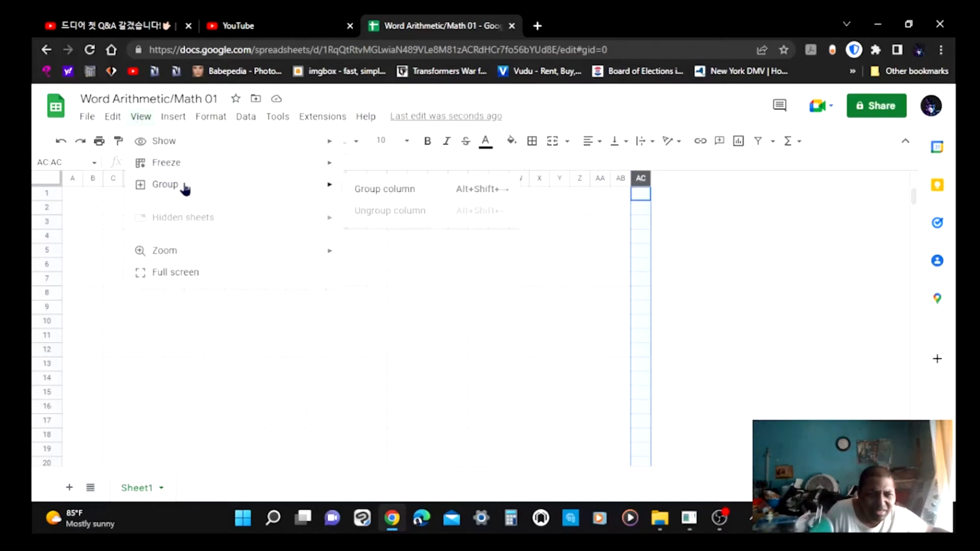
mouse_move(179, 118)
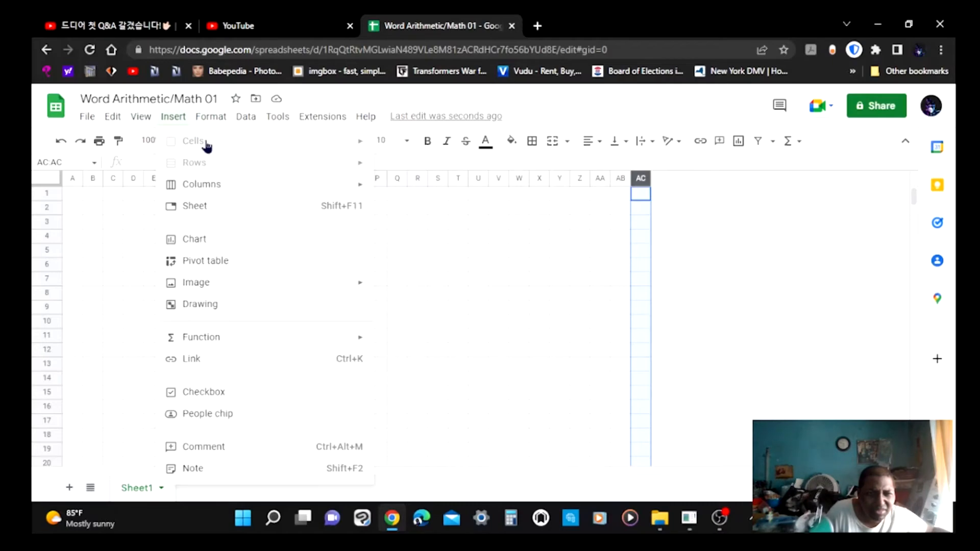
mouse_move(346, 188)
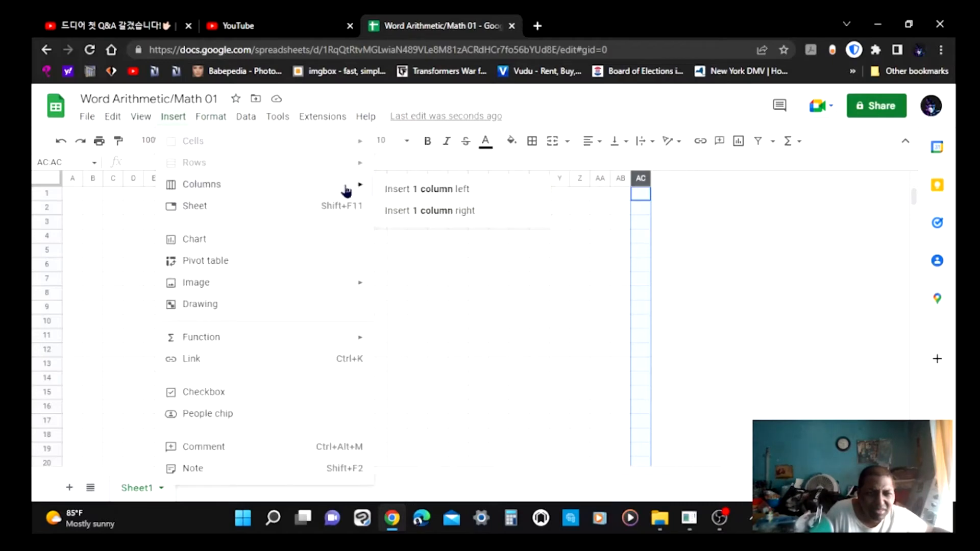
left_click(413, 212)
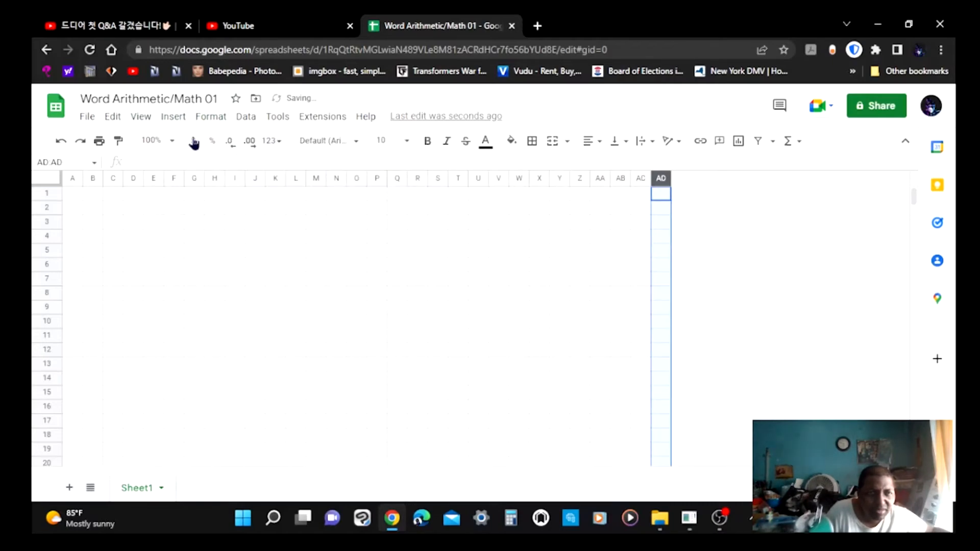
left_click(176, 120)
mouse_move(190, 185)
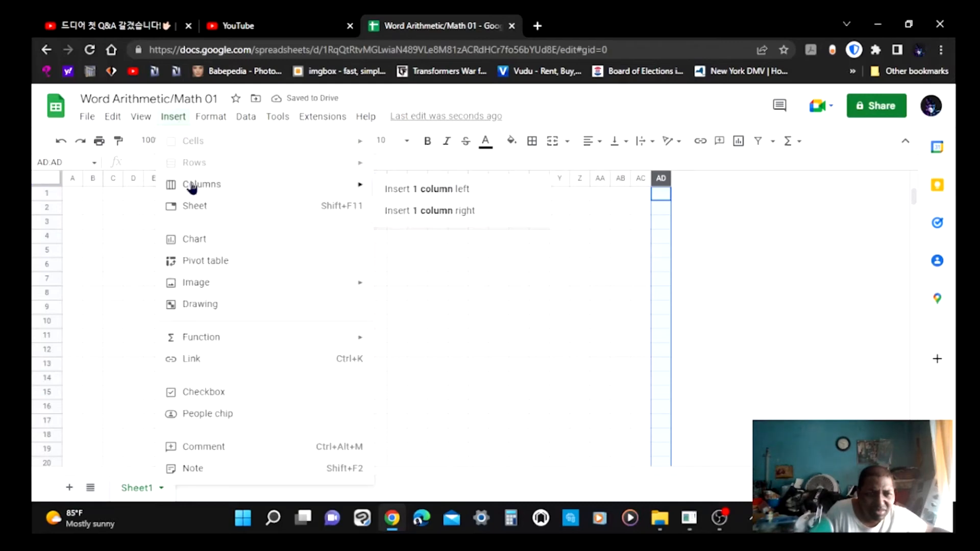
left_click(425, 210)
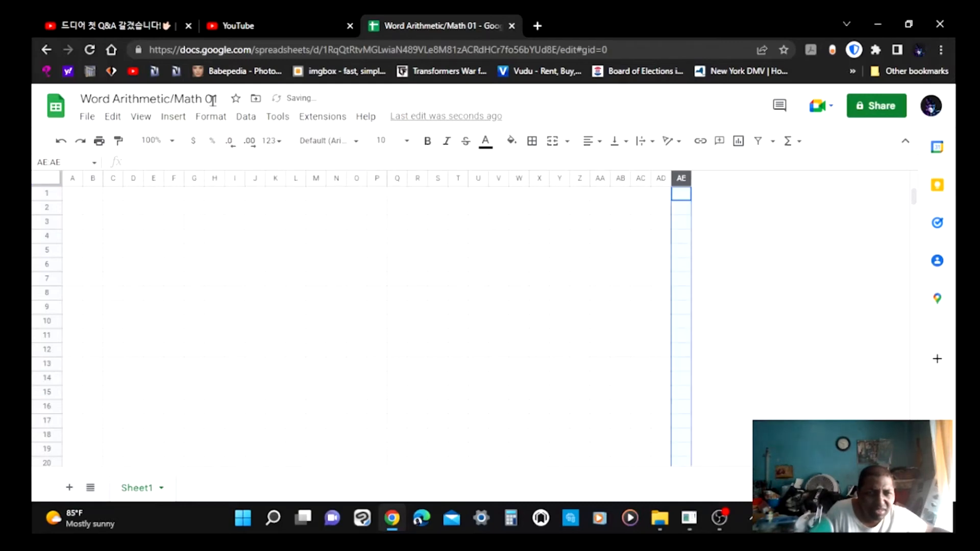
left_click(179, 120)
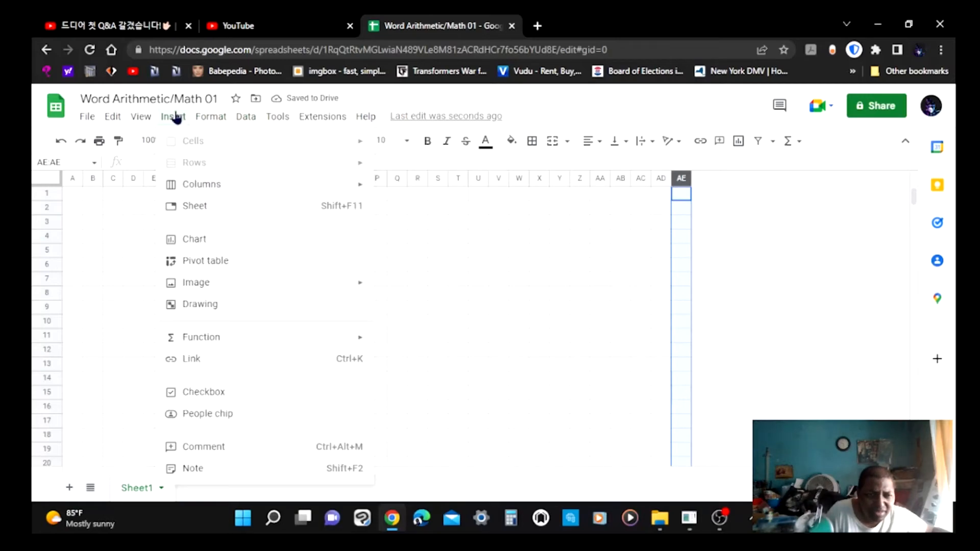
mouse_move(278, 192)
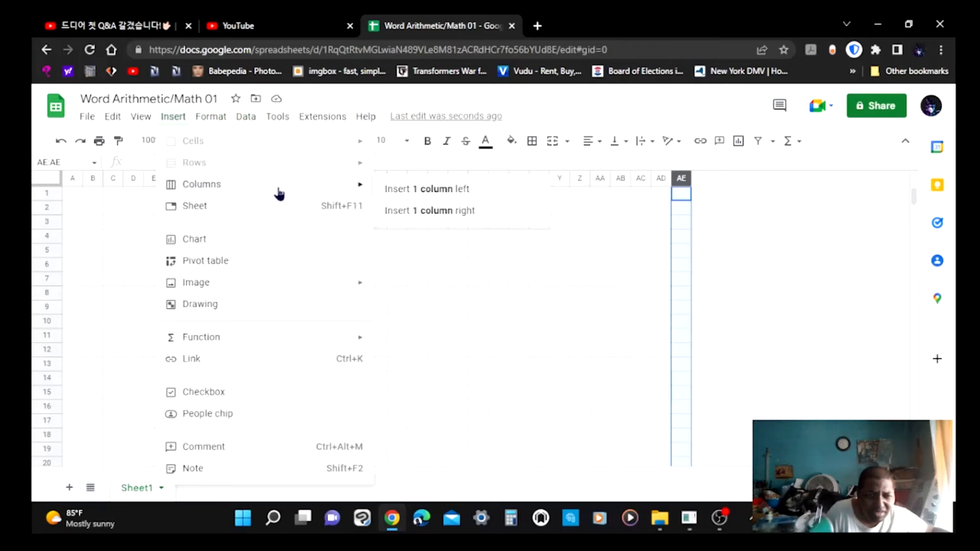
left_click(431, 212)
Add three more single columns to the right of the last column, extending the grid to column AI.
left_click(172, 117)
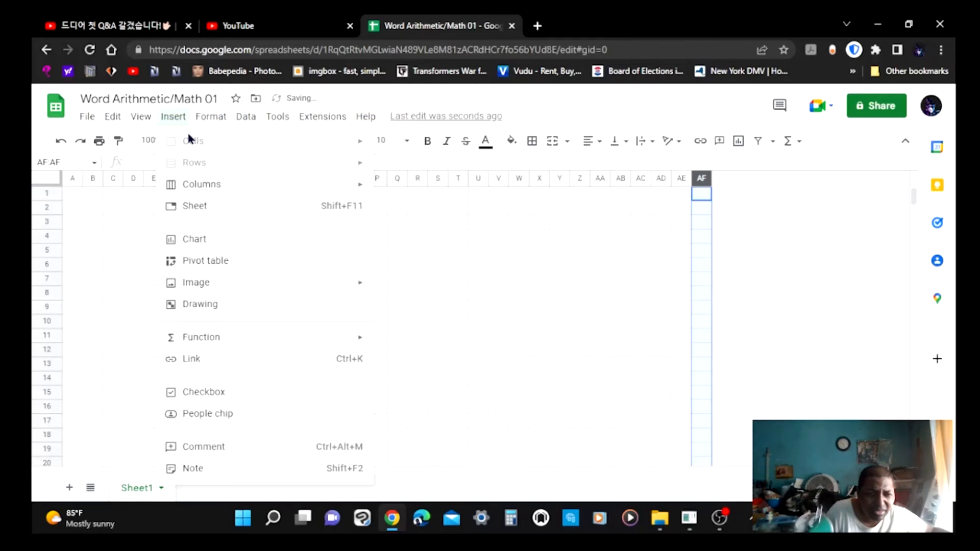
mouse_move(210, 182)
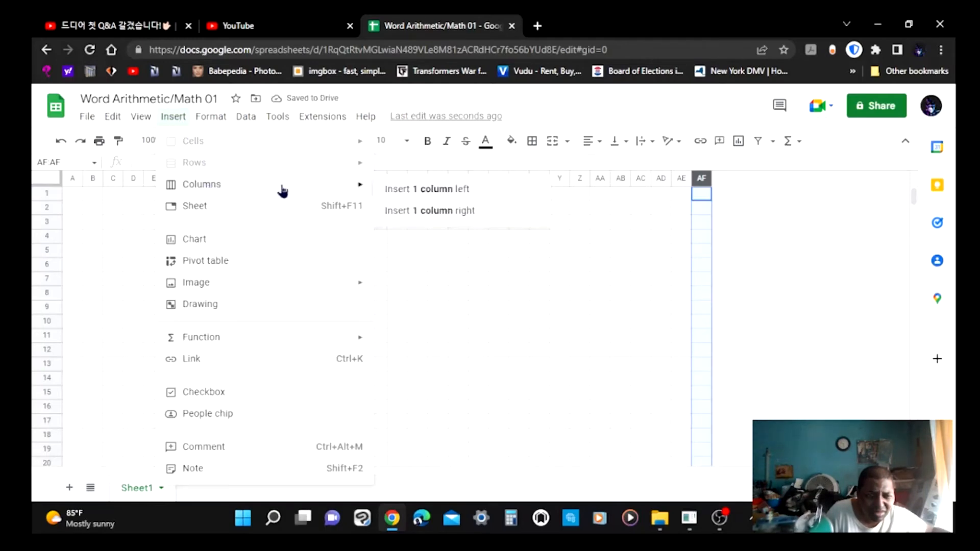
left_click(425, 213)
left_click(173, 117)
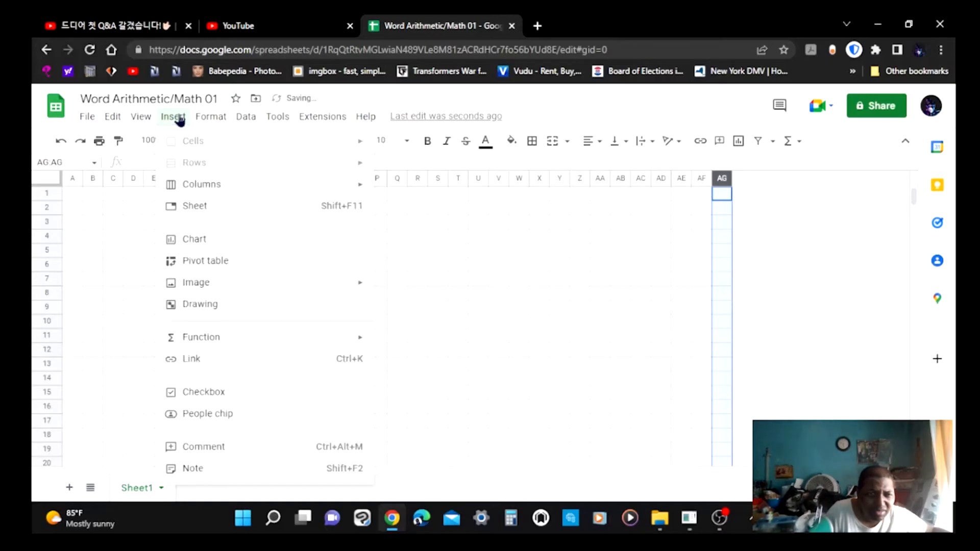
mouse_move(173, 117)
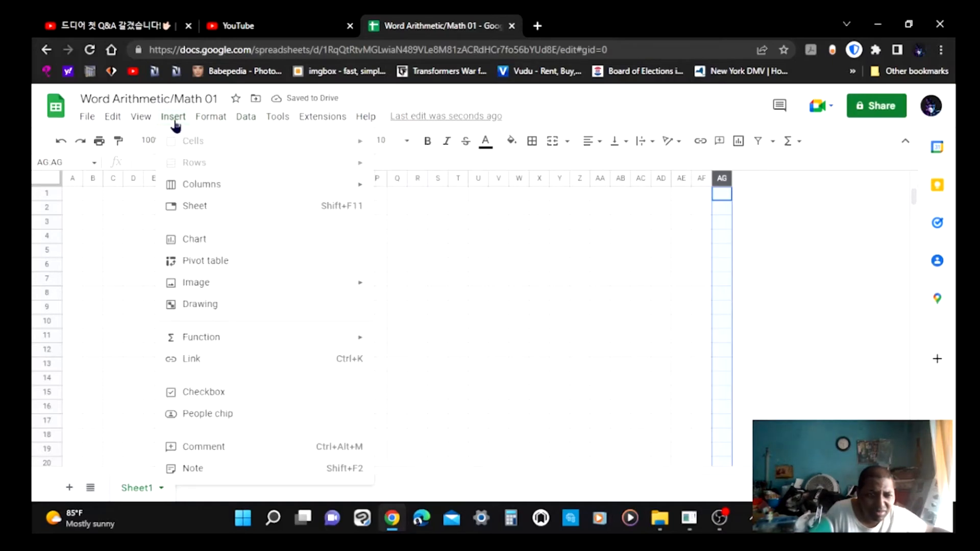
mouse_move(190, 188)
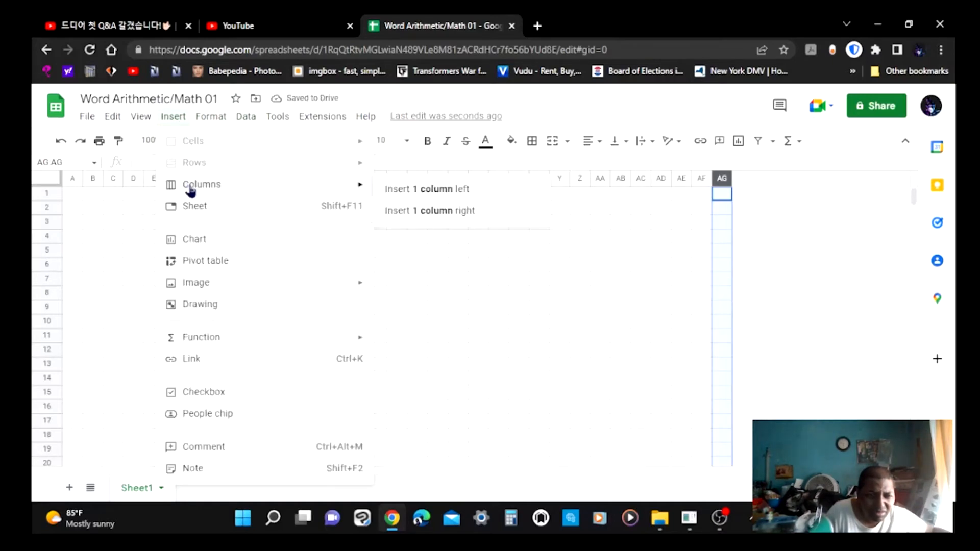
left_click(459, 211)
left_click(210, 122)
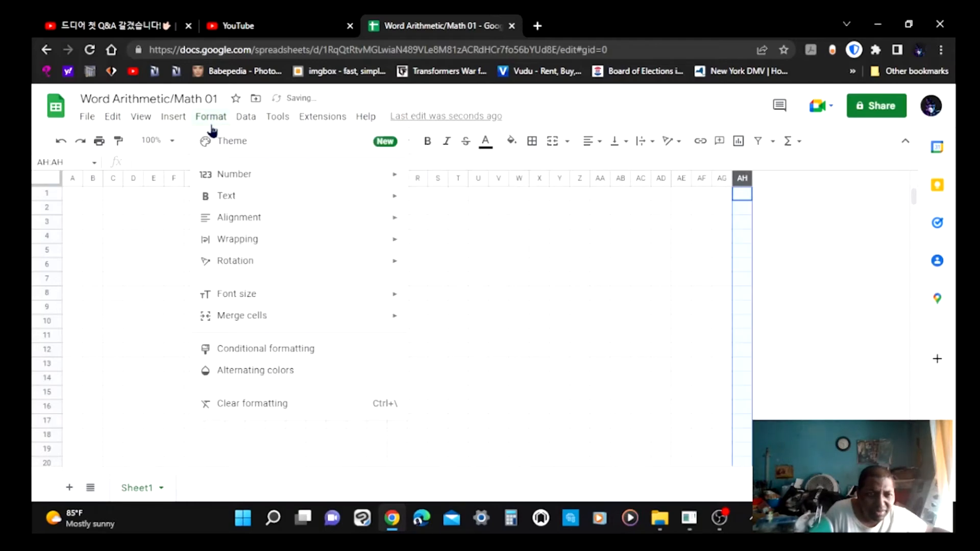
mouse_move(173, 127)
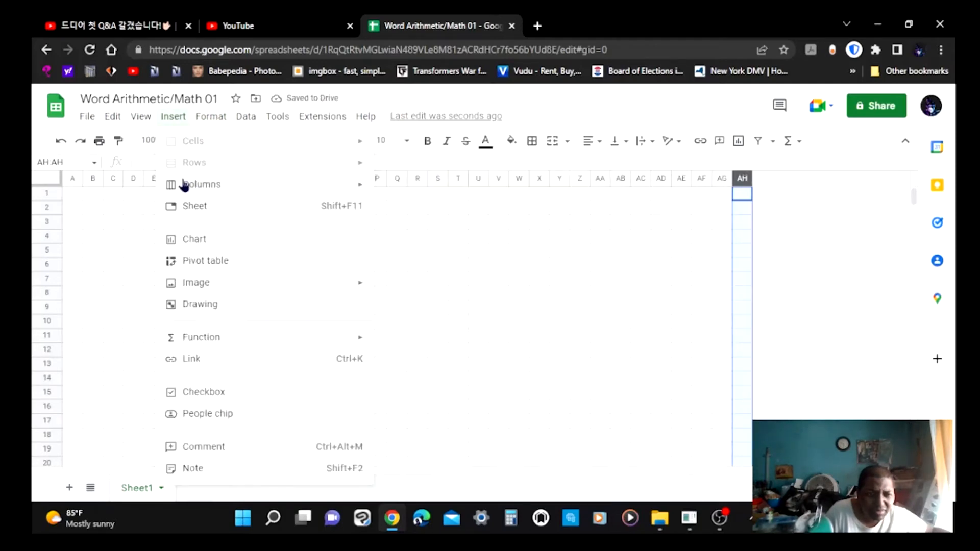
mouse_move(229, 193)
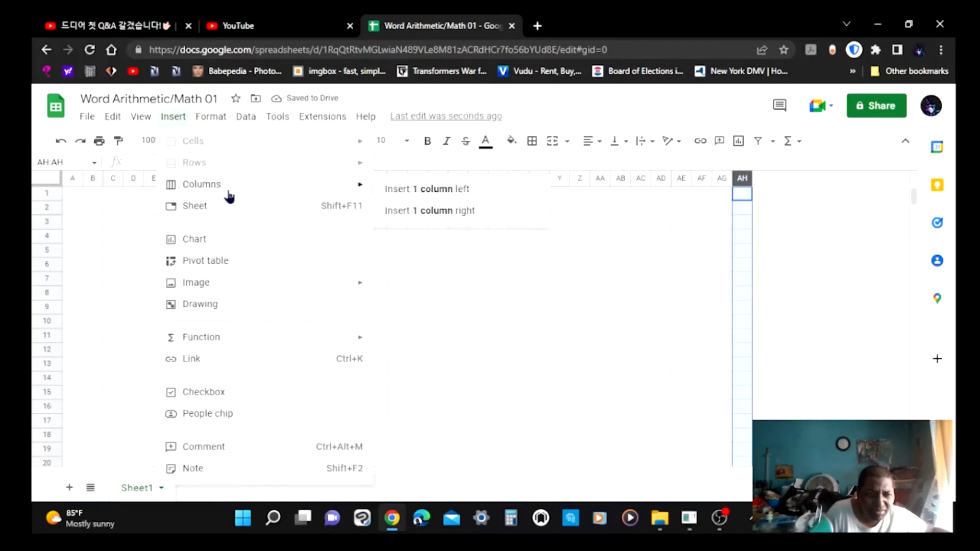
left_click(411, 211)
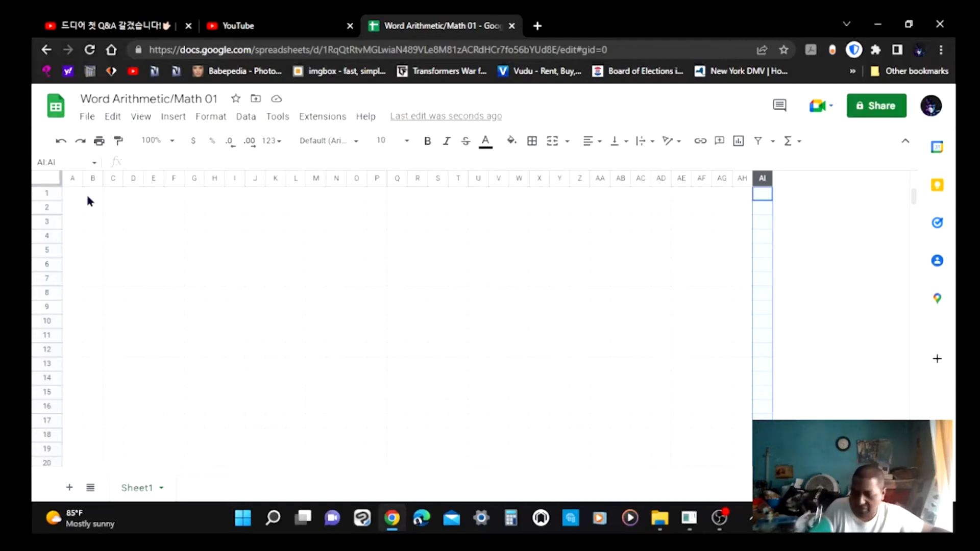
Select the whole sheet and set its font size to 12.
left_click(49, 183)
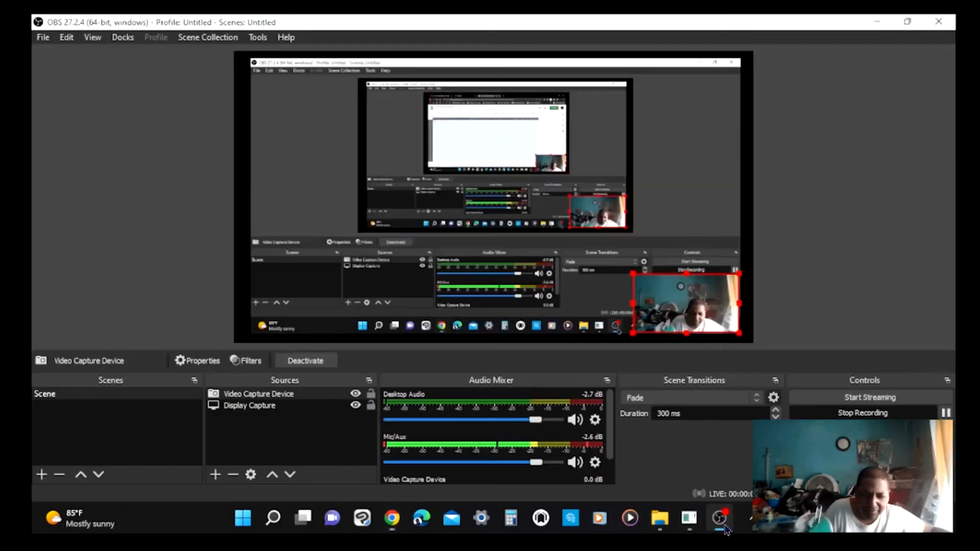
left_click(723, 523)
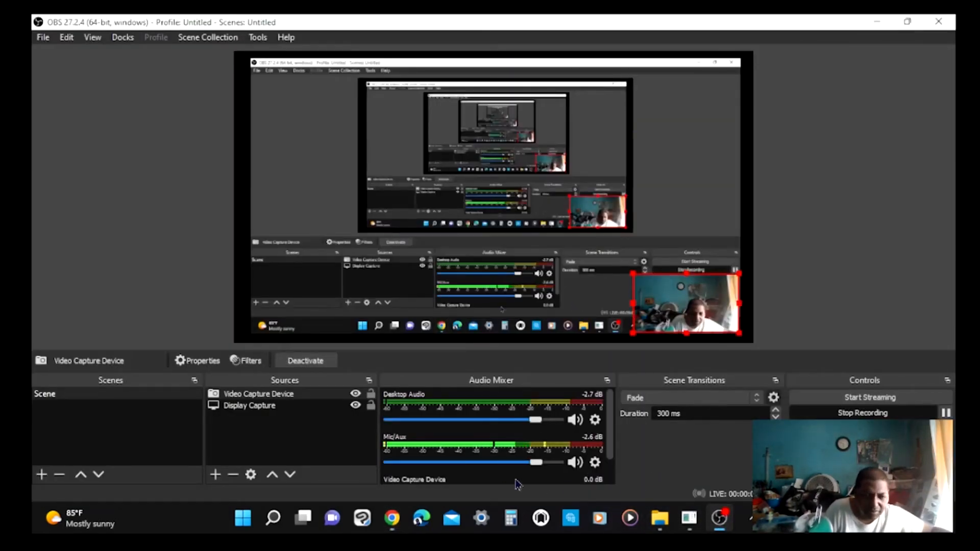
left_click(392, 518)
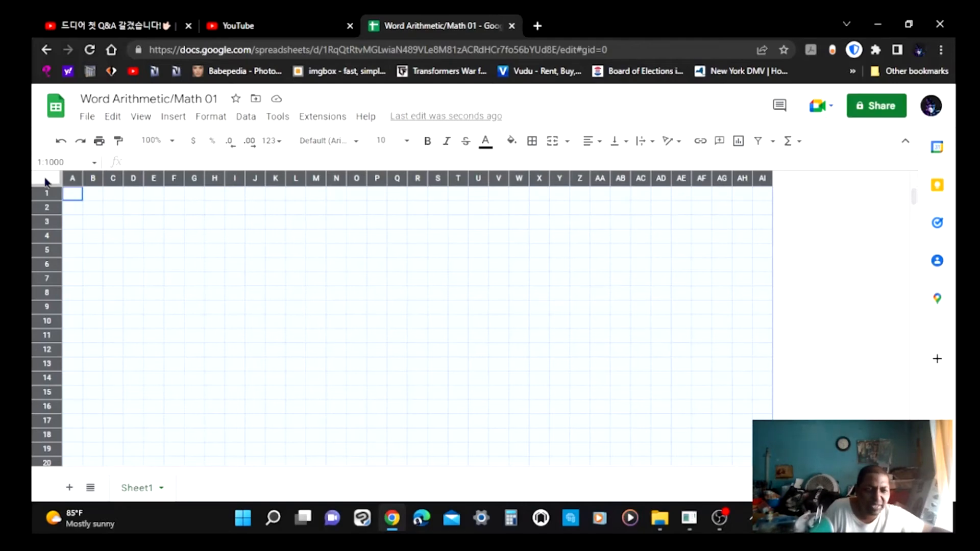
left_click(408, 142)
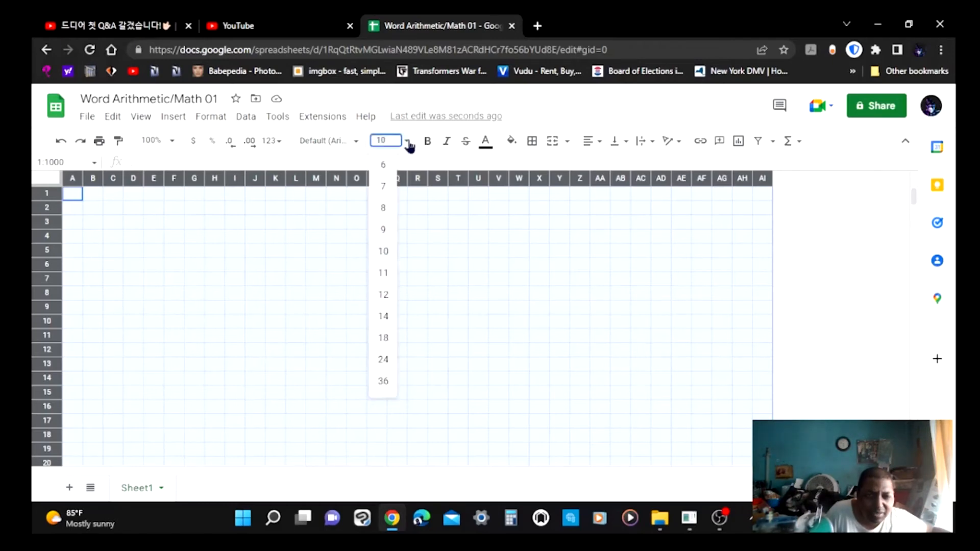
left_click(383, 294)
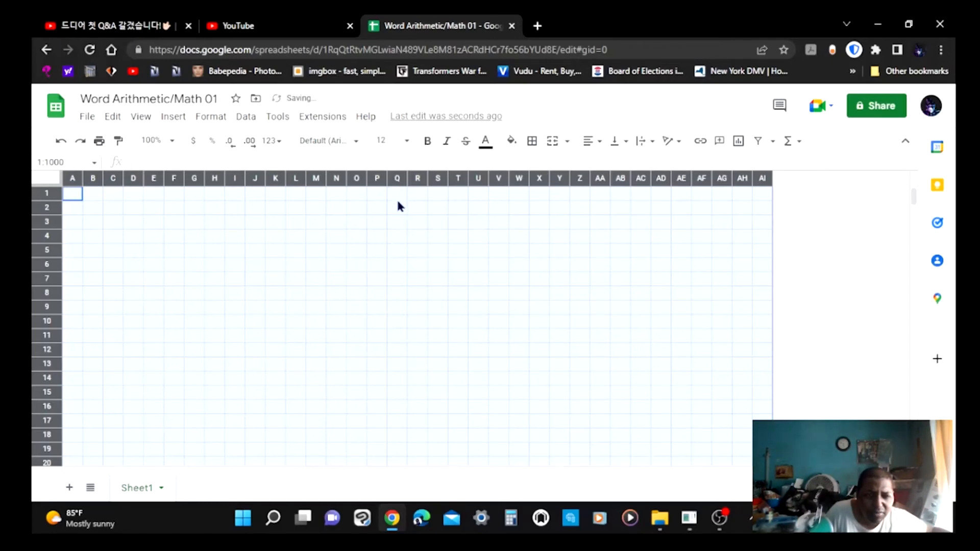
left_click(432, 145)
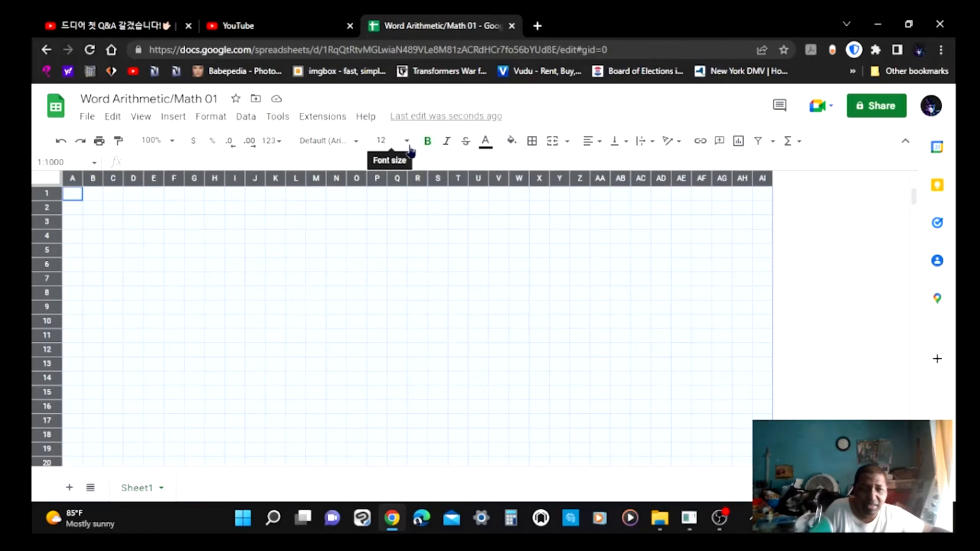
left_click(486, 148)
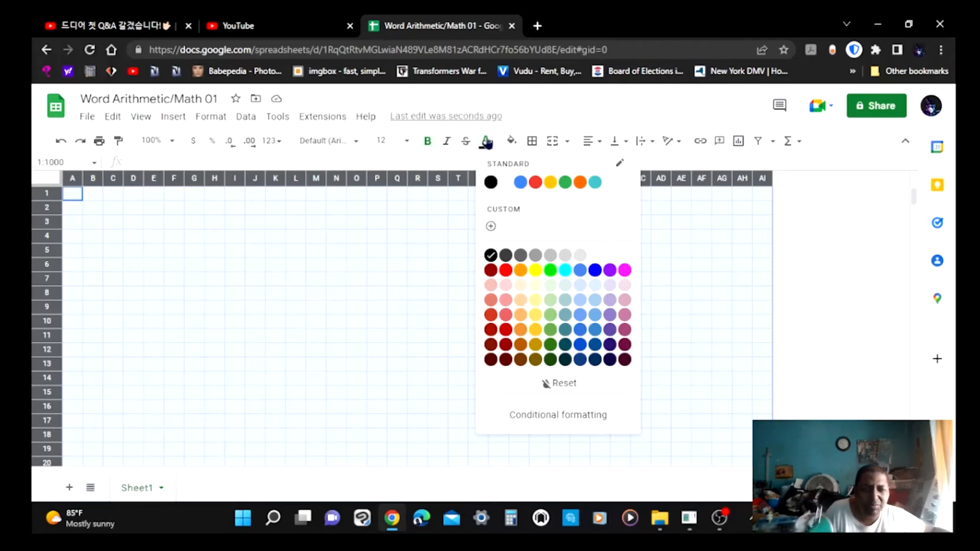
left_click(429, 143)
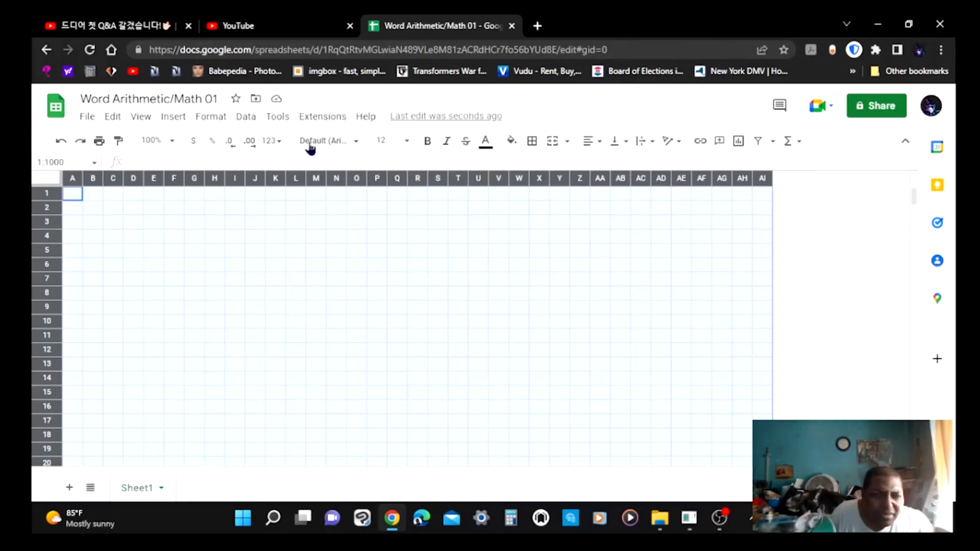
Center-align the contents of all cells across the whole sheet.
left_click(173, 141)
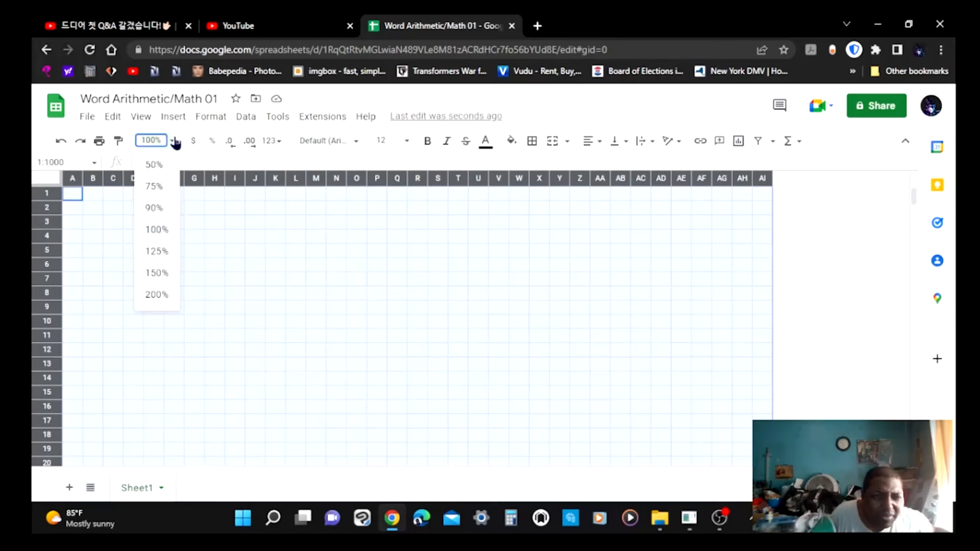
left_click(162, 251)
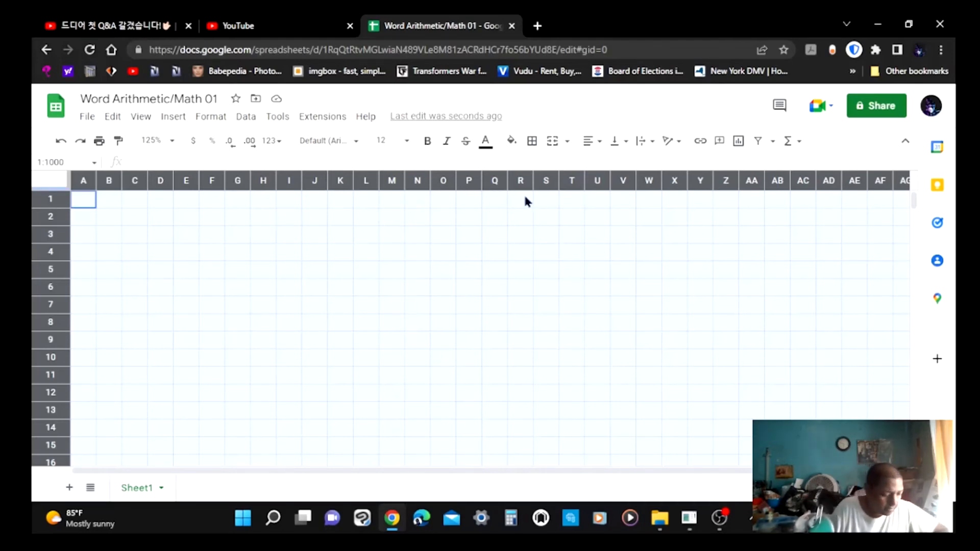
left_click(80, 223)
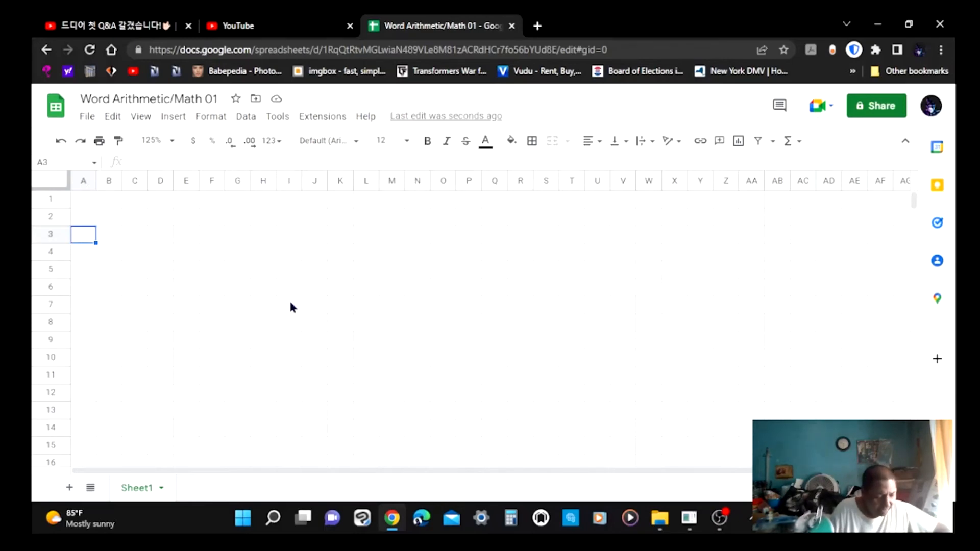
left_click(51, 179)
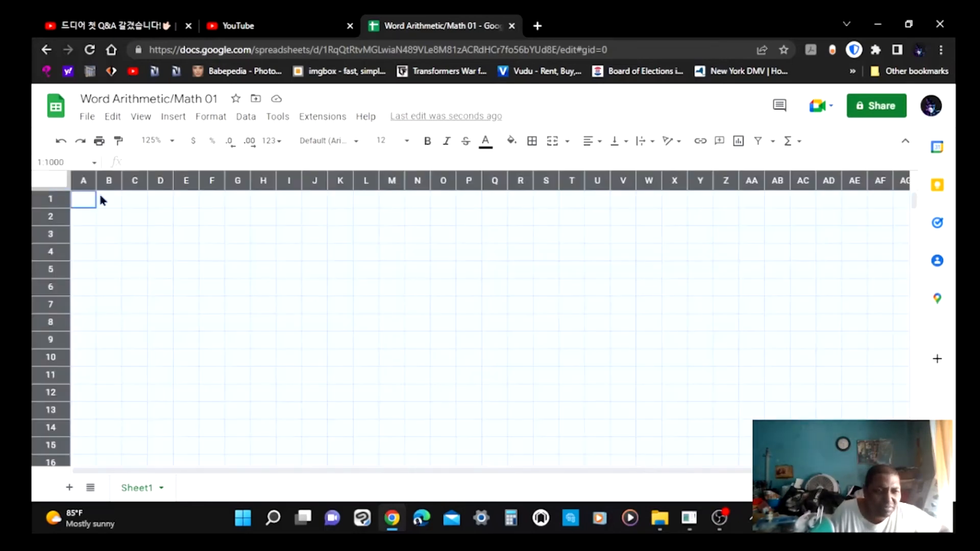
left_click(596, 144)
left_click(606, 163)
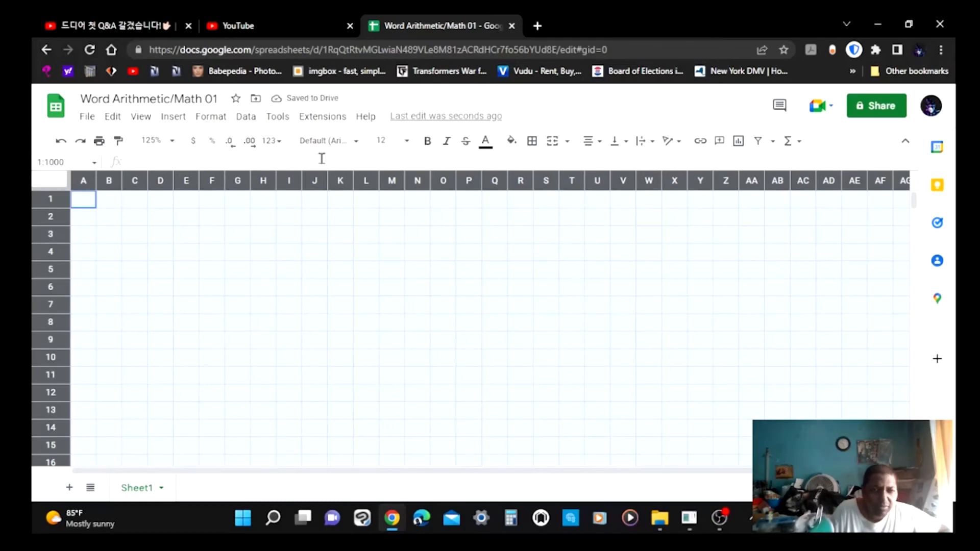
left_click(593, 142)
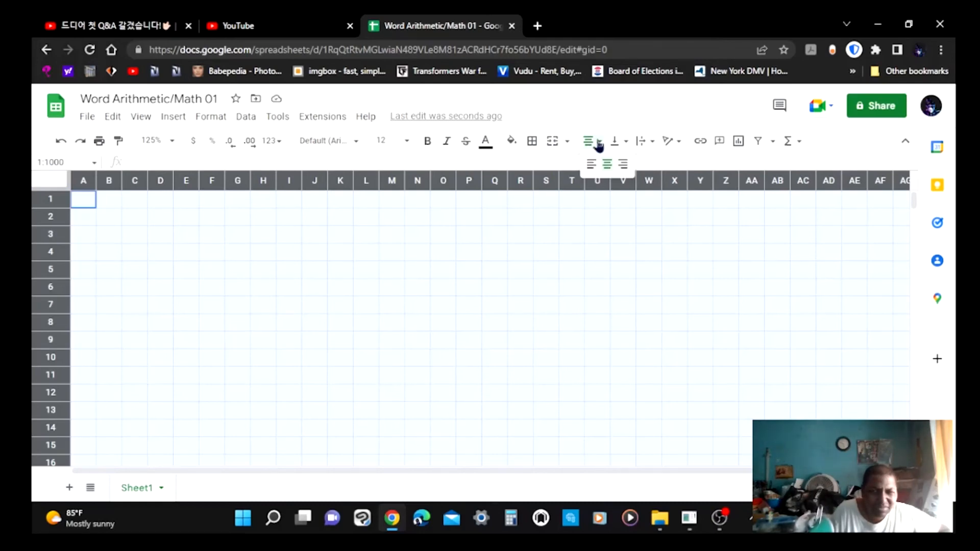
left_click(627, 118)
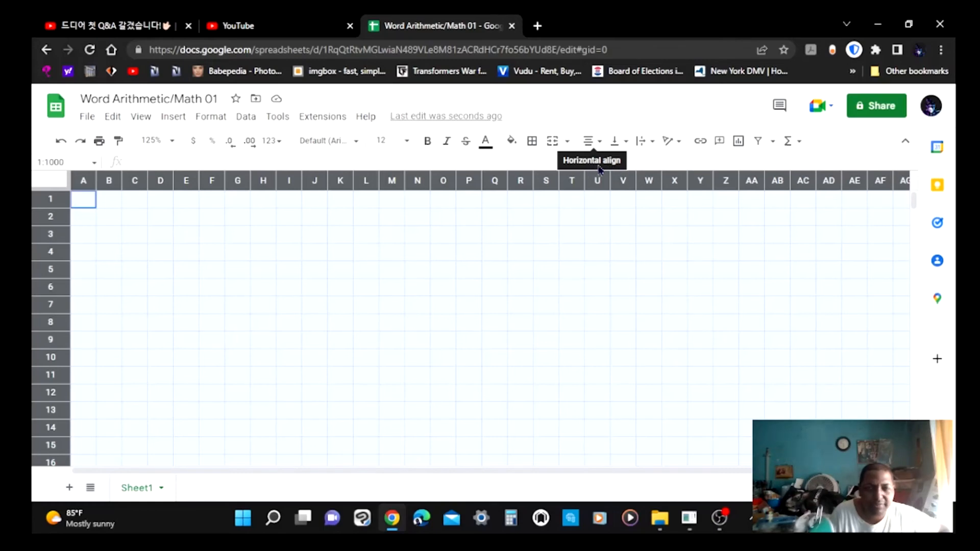
left_click(595, 142)
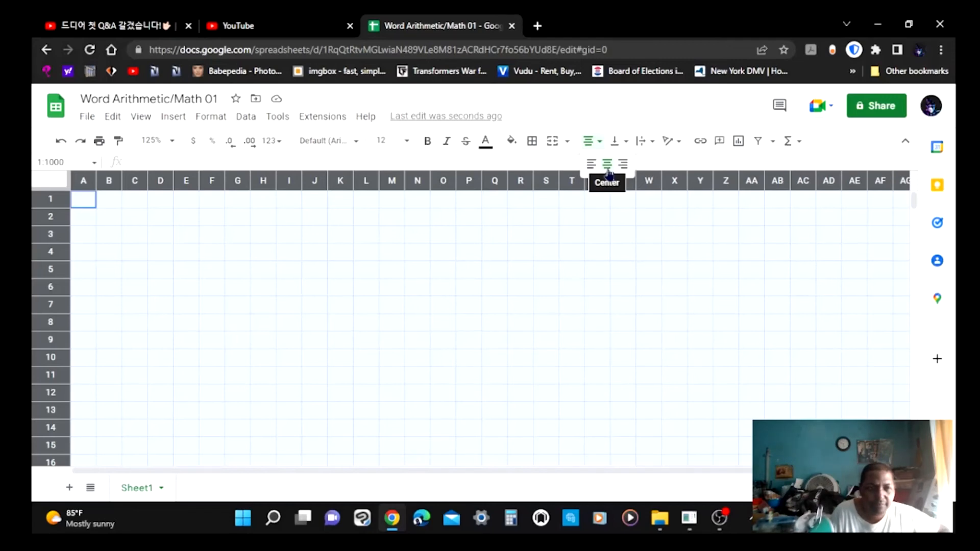
left_click(89, 200)
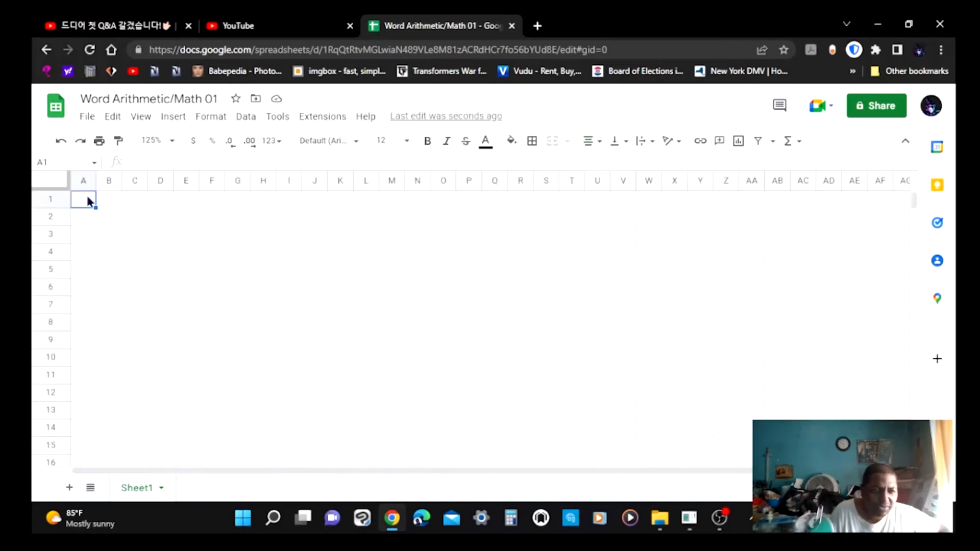
Spell LIMB across cells A3 to D3, one letter per cell.
left_click(87, 236)
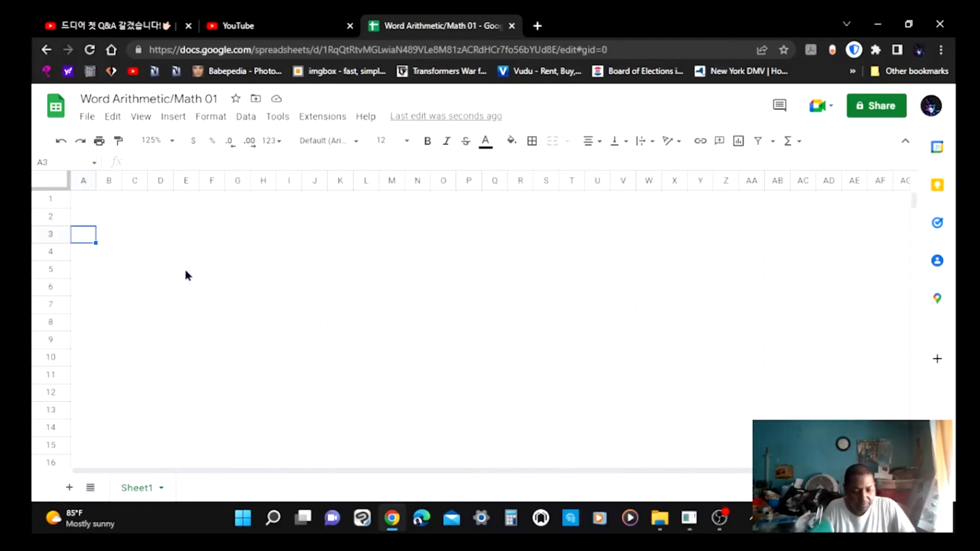
key("Return")
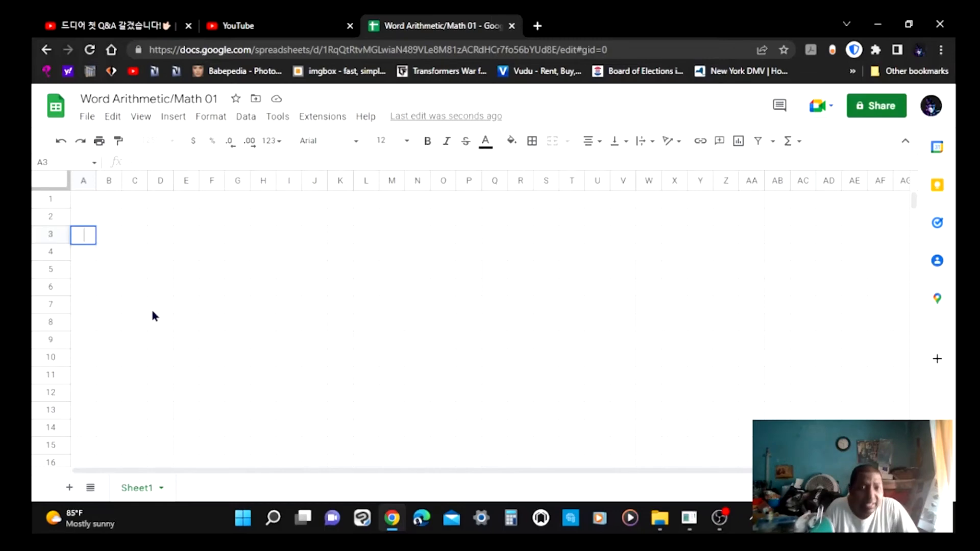
type("L")
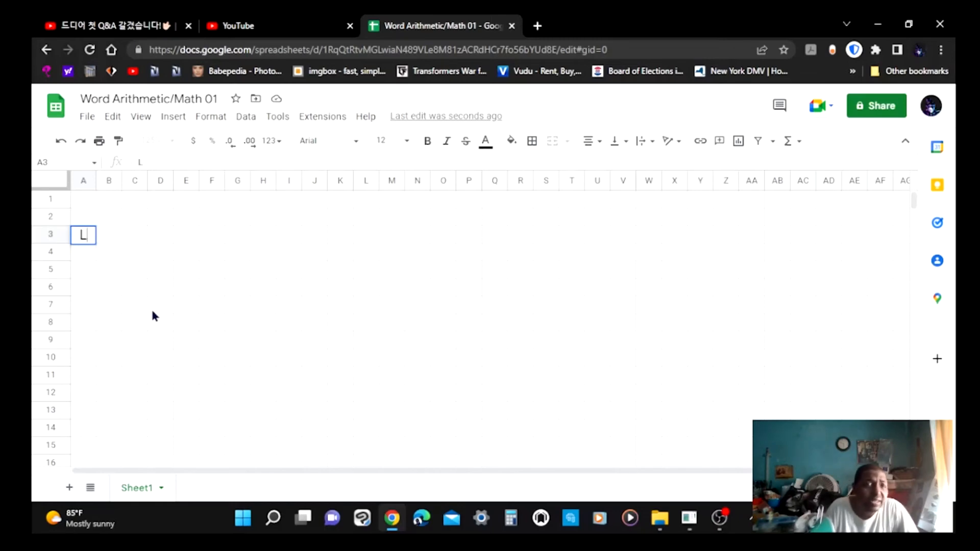
left_click(105, 228)
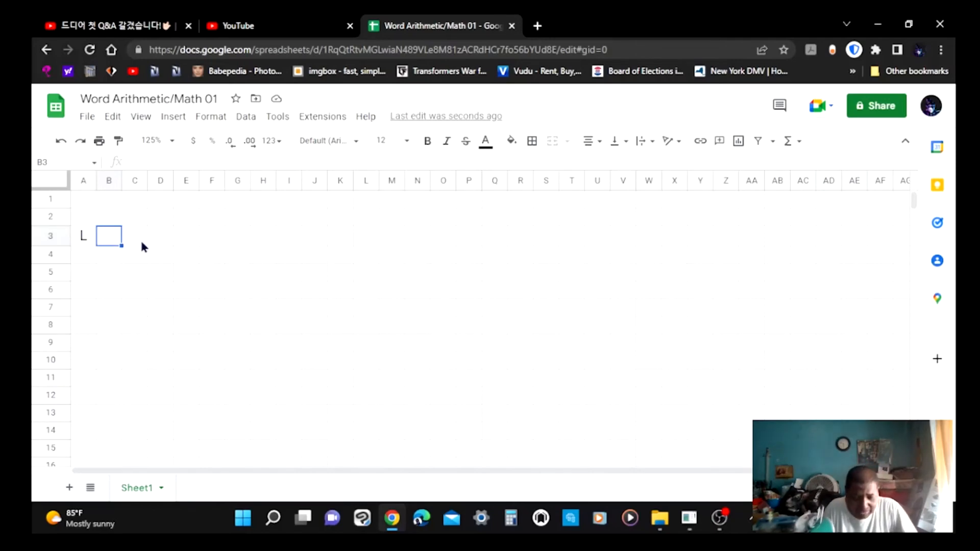
type("I")
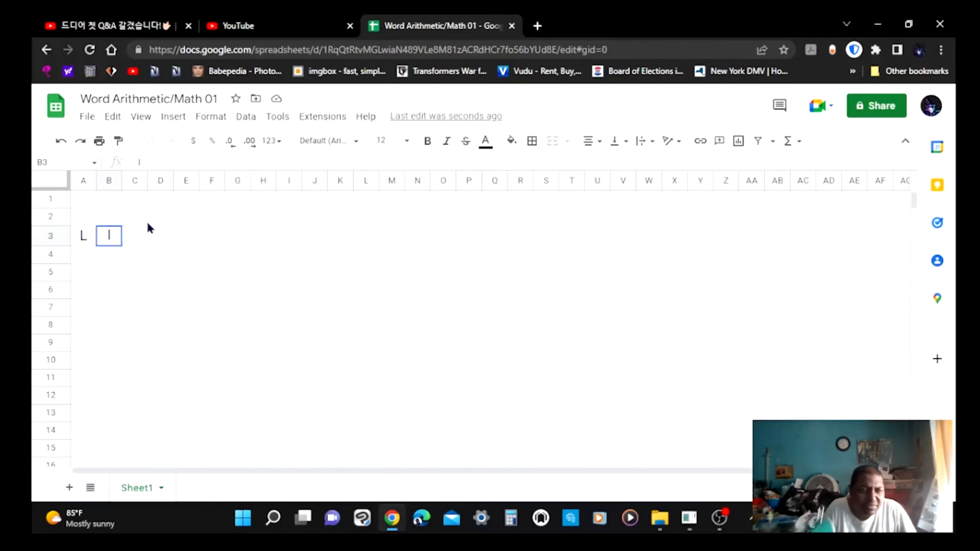
left_click(131, 233)
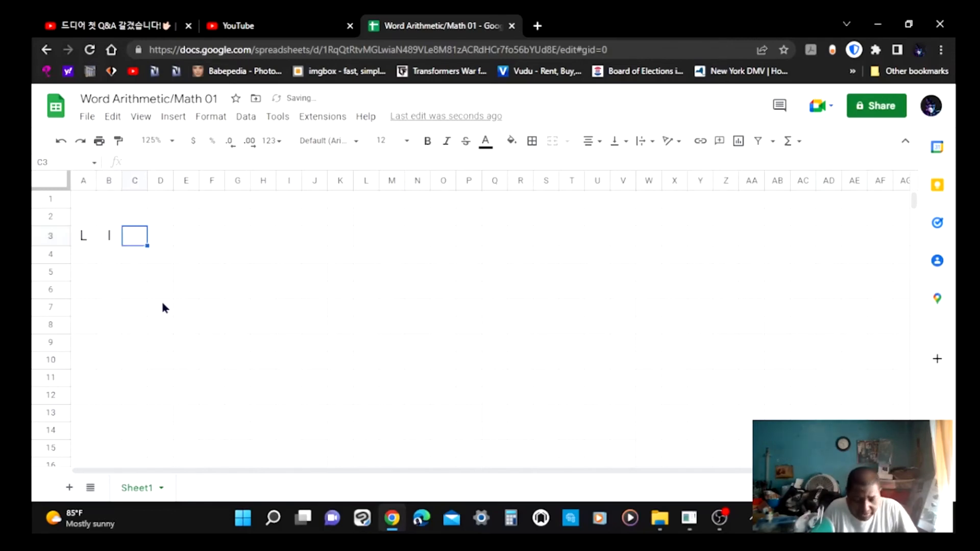
type("M")
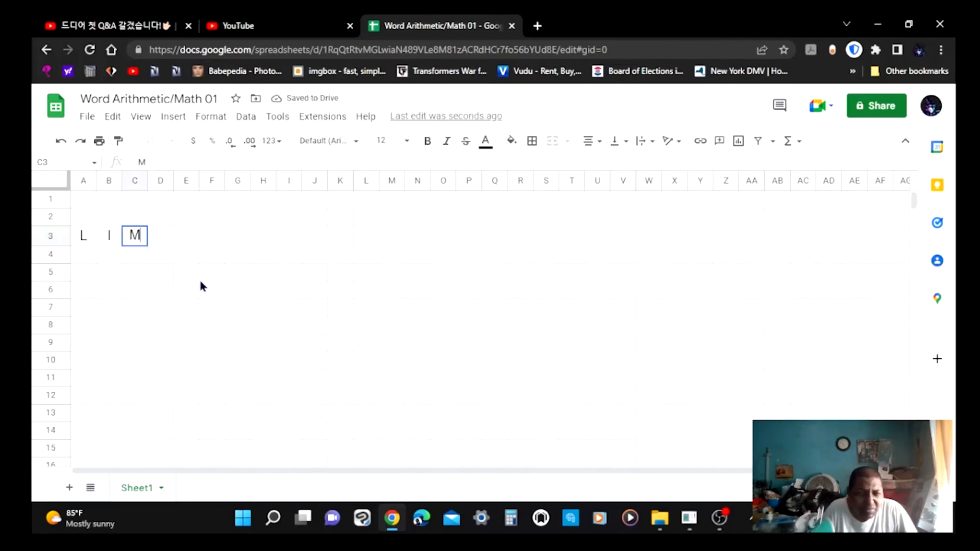
left_click(164, 241)
type("B")
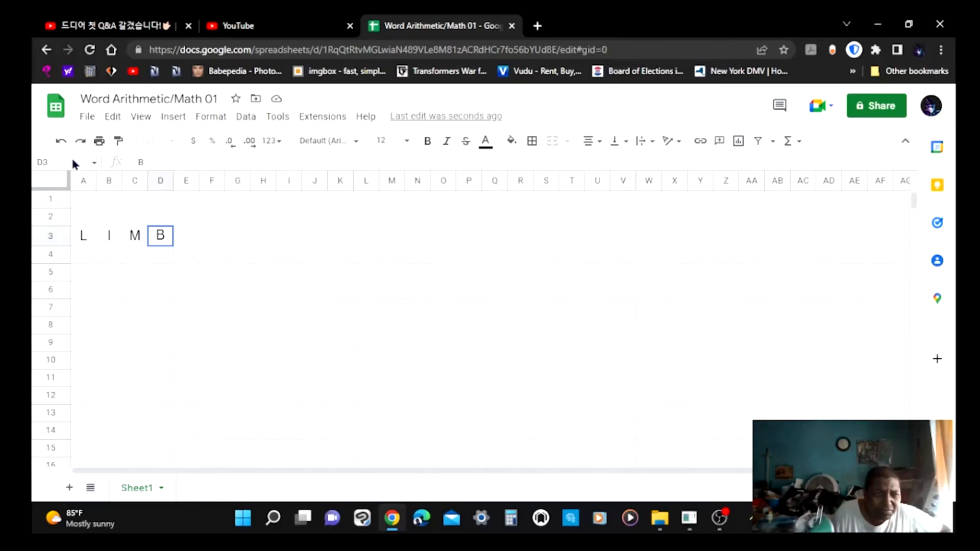
left_click(53, 181)
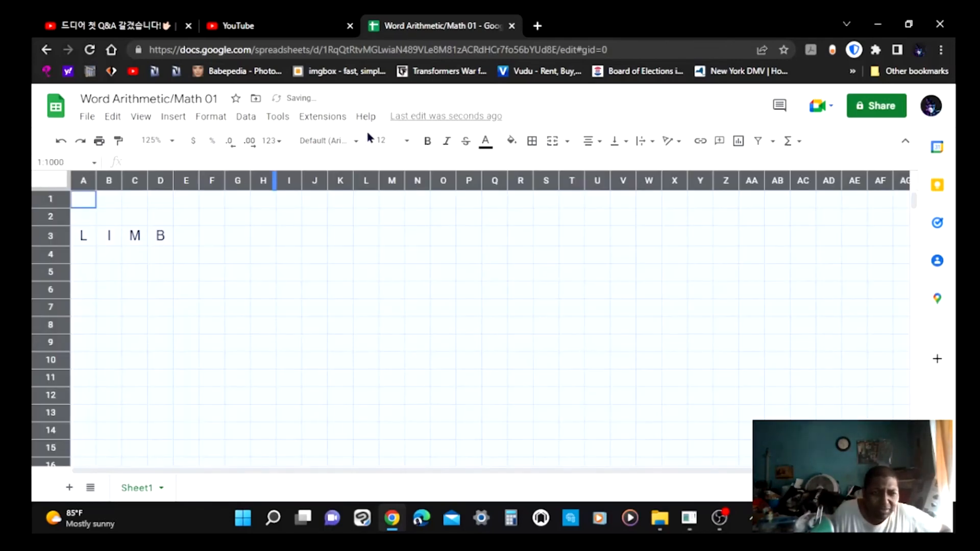
Make the letters on the sheet bold.
left_click(432, 141)
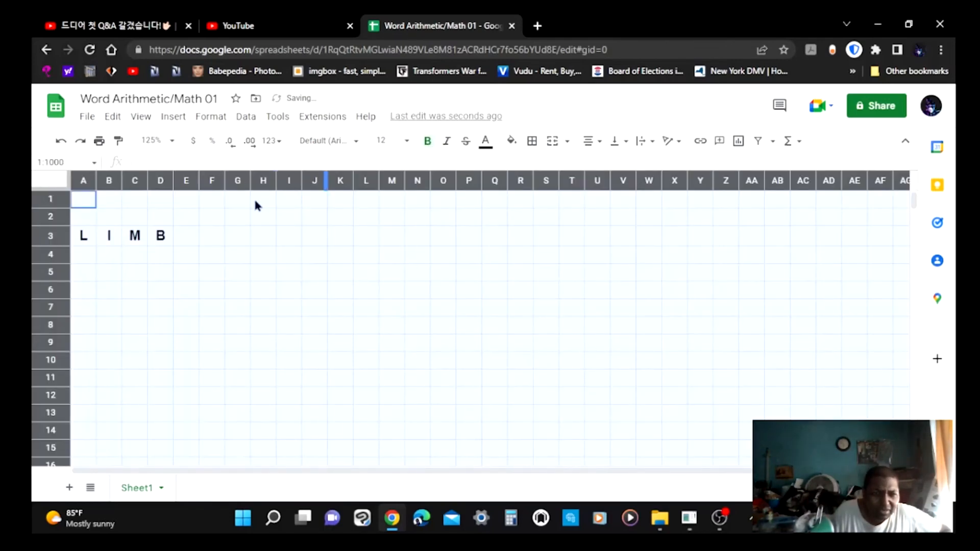
Spell SNEAKER across cells E3 to K3, one letter per cell.
left_click(189, 235)
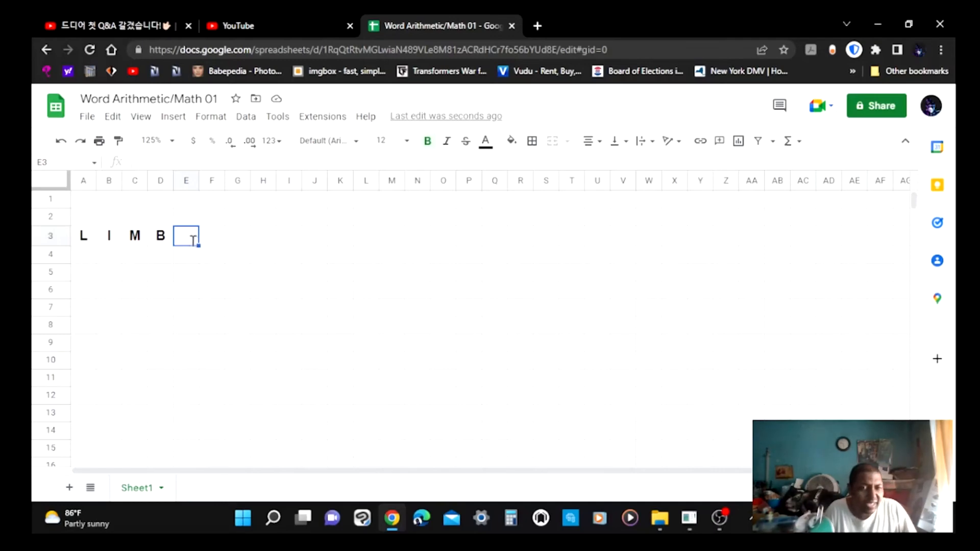
type("S")
left_click(214, 241)
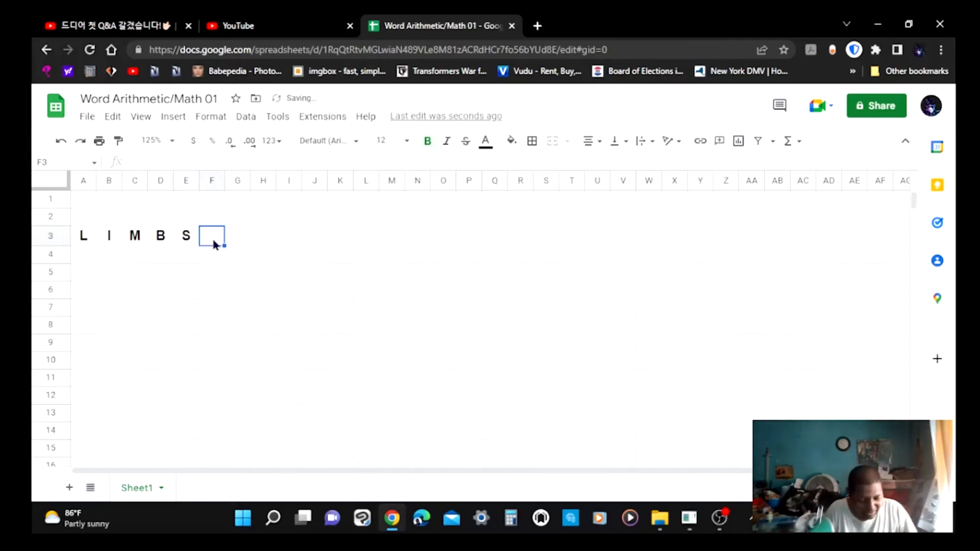
type("N")
left_click(239, 242)
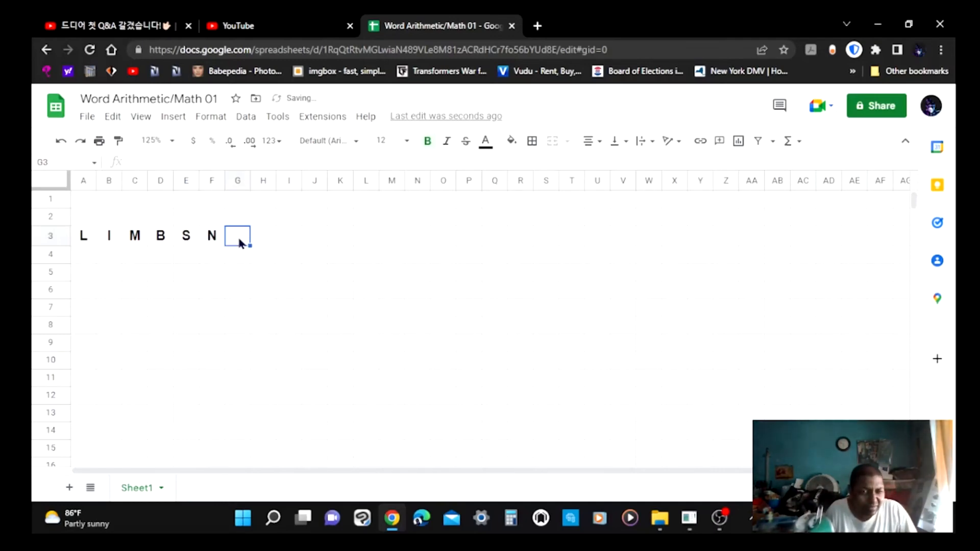
type("E")
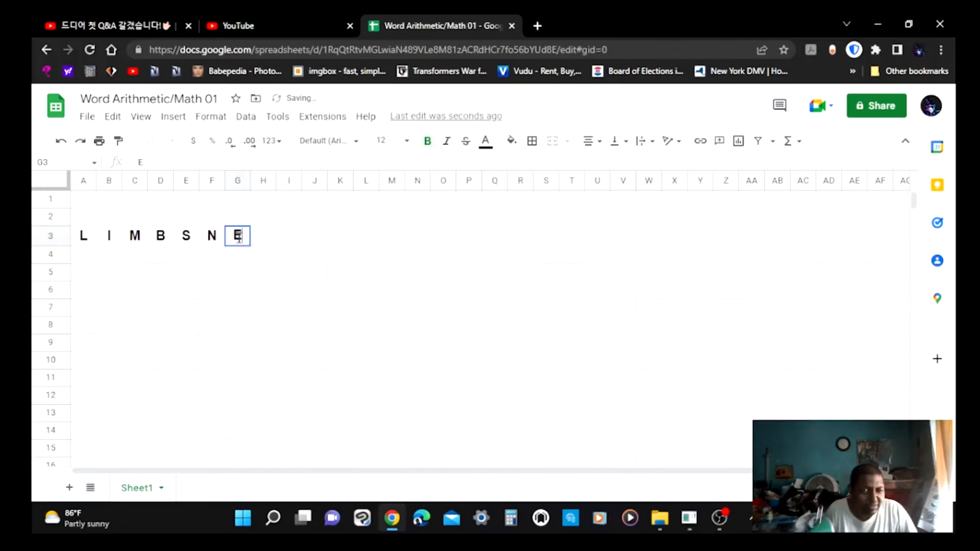
left_click(266, 241)
type("A")
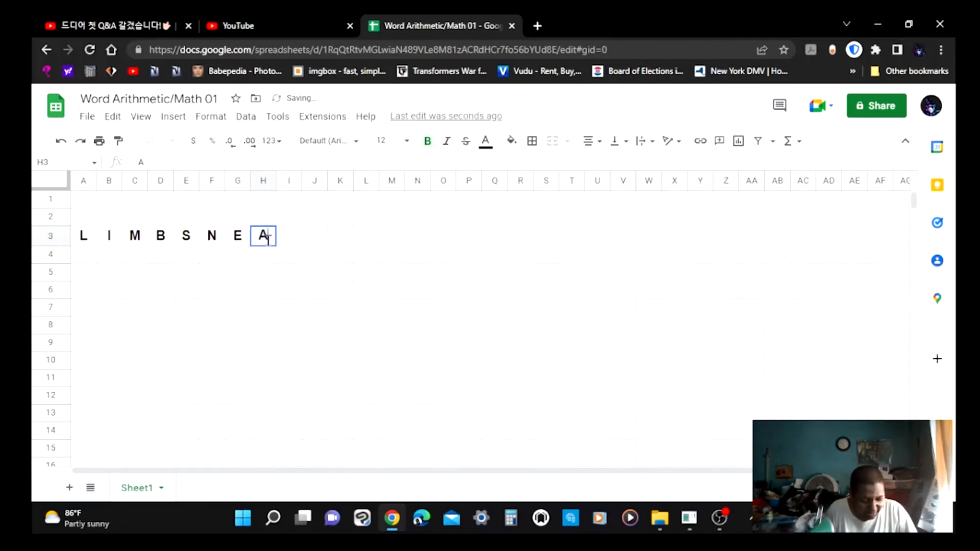
left_click(287, 242)
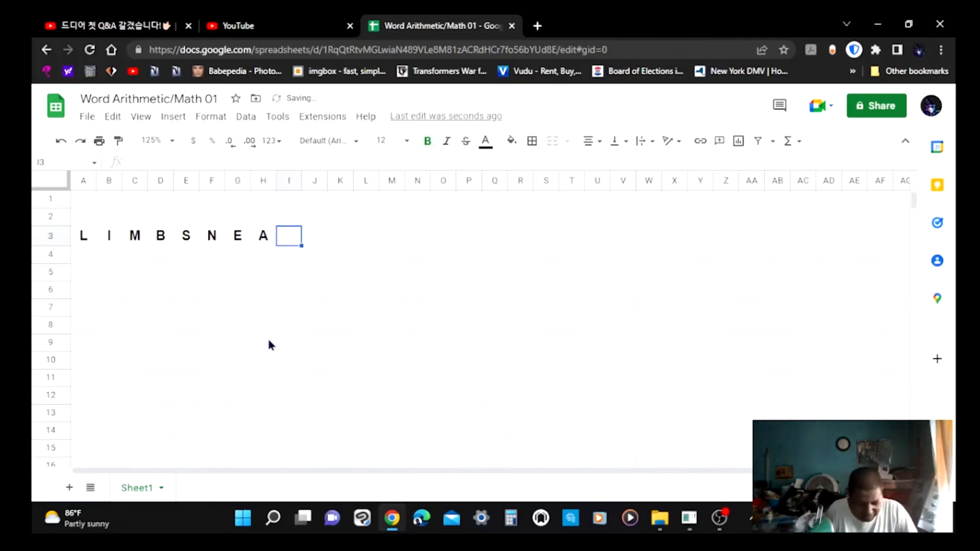
type("K")
left_click(322, 244)
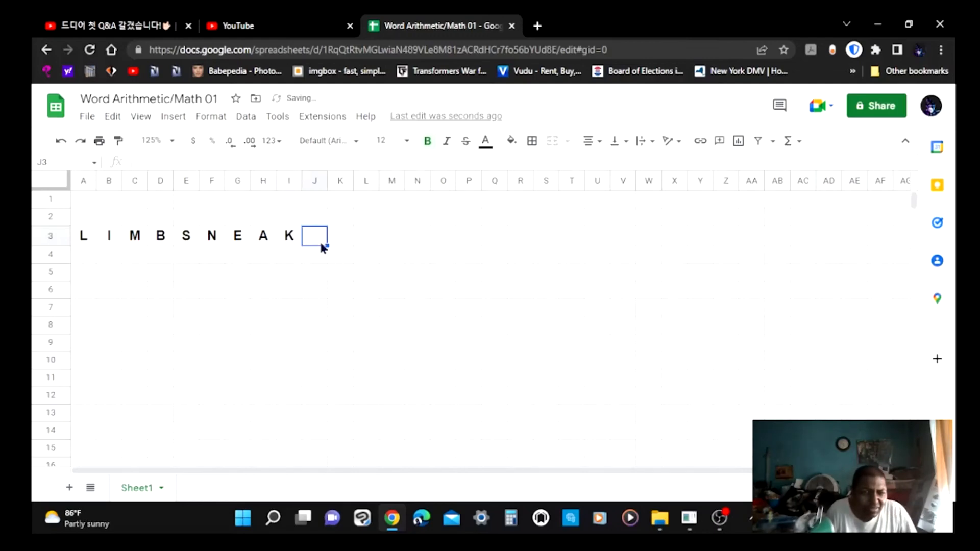
type("E")
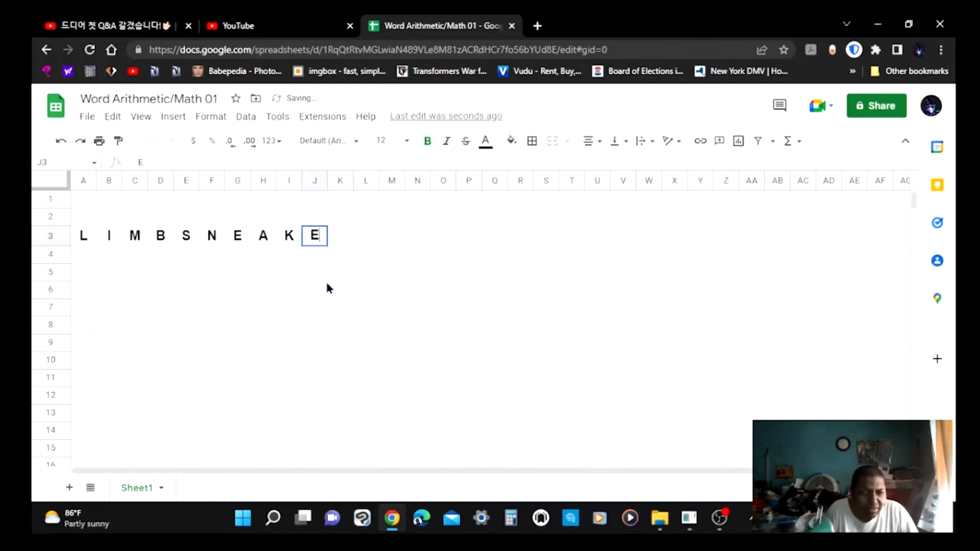
left_click(338, 237)
type("R")
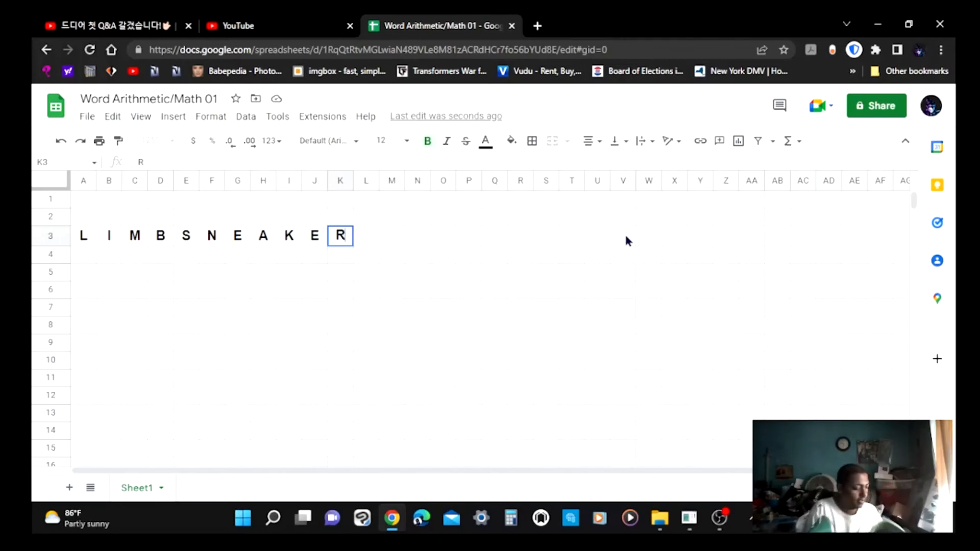
Add a thick left border to the SNEAKER range E3:K3.
left_click(186, 241)
left_click_drag(188, 242, 303, 238)
left_click_drag(325, 237, 350, 239)
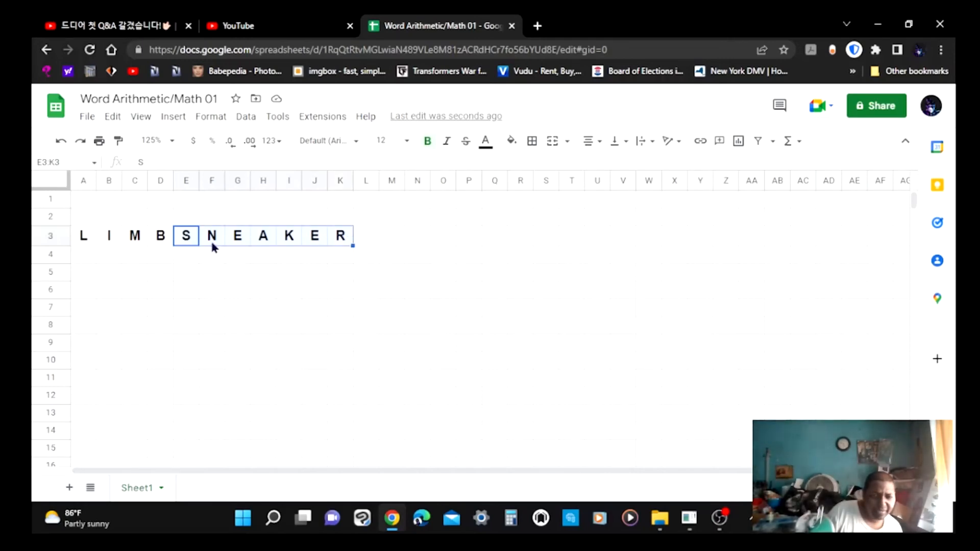
left_click(532, 141)
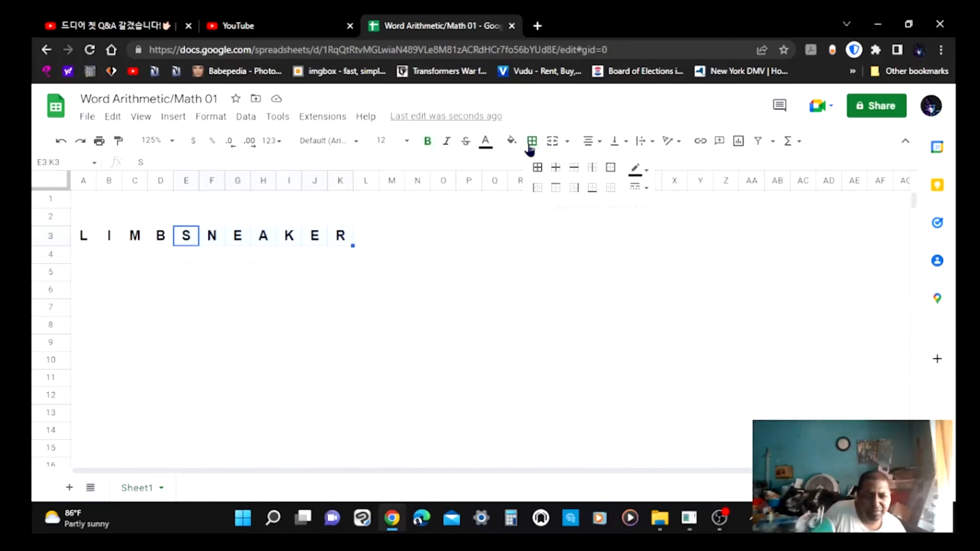
left_click(540, 189)
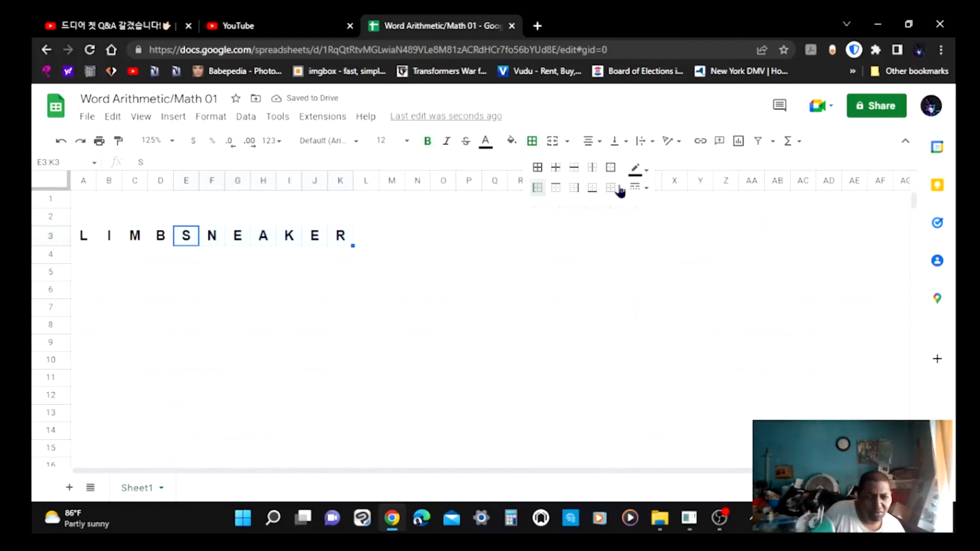
left_click(645, 174)
left_click(645, 174)
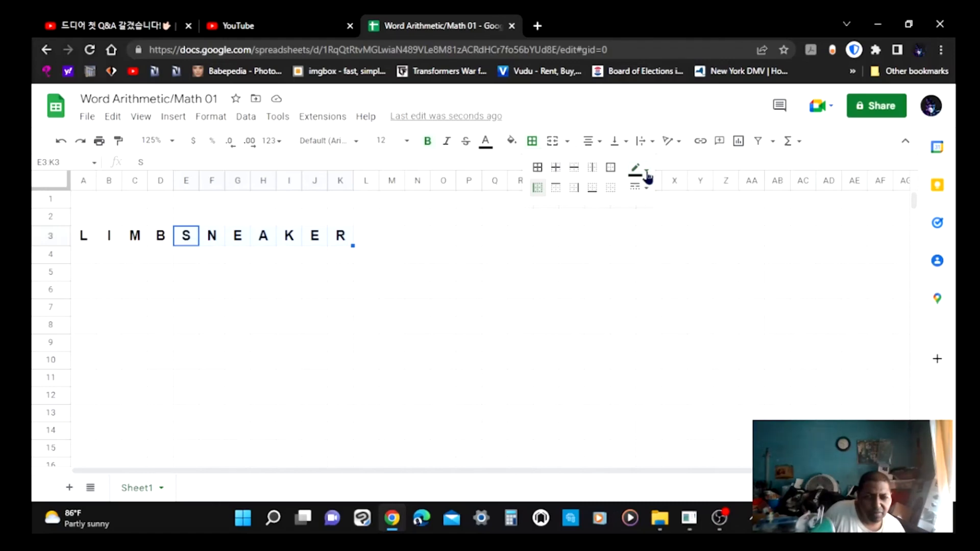
left_click(643, 187)
left_click(643, 191)
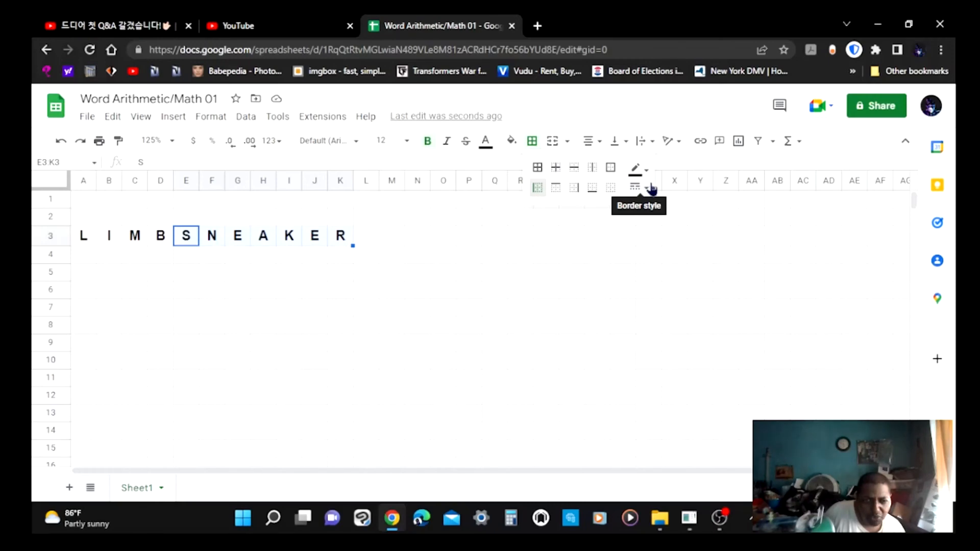
left_click(652, 189)
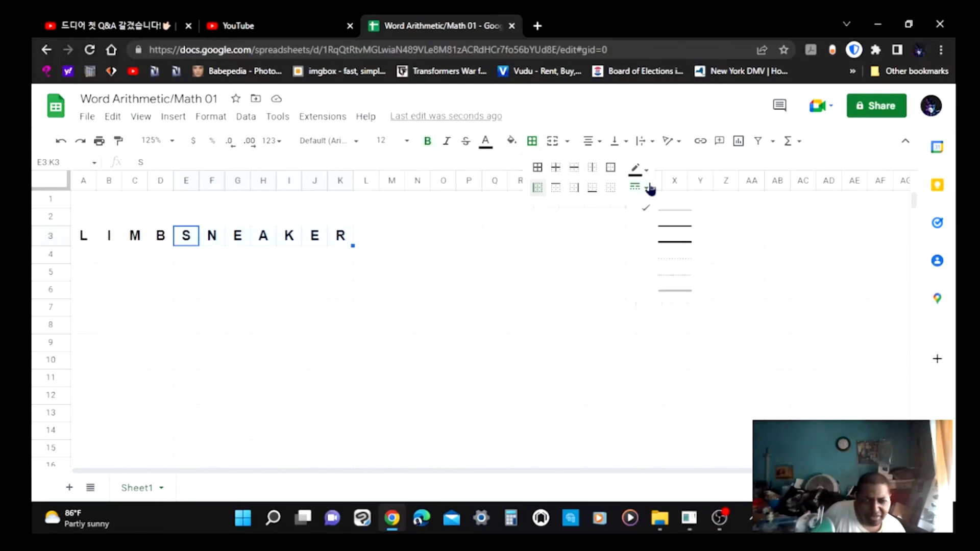
left_click(675, 241)
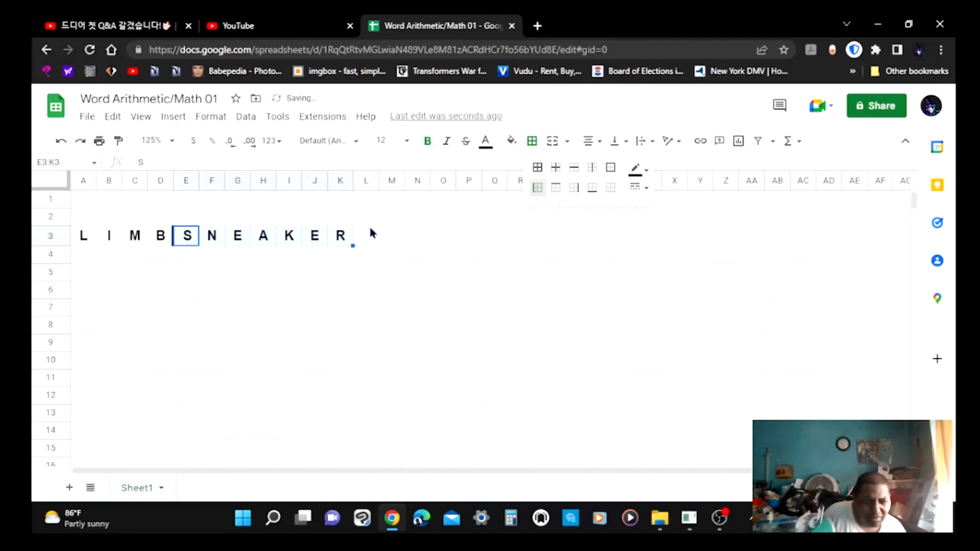
left_click(184, 240)
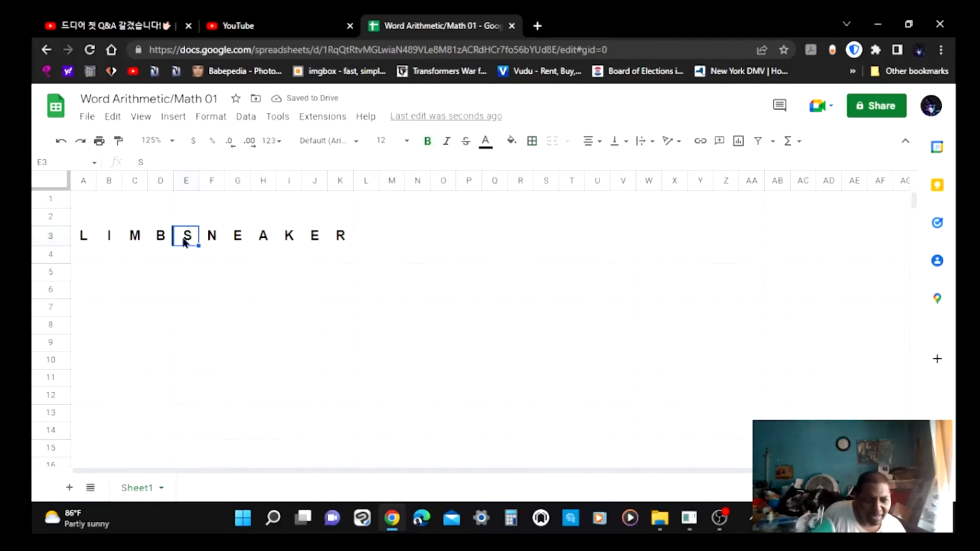
left_click(372, 239)
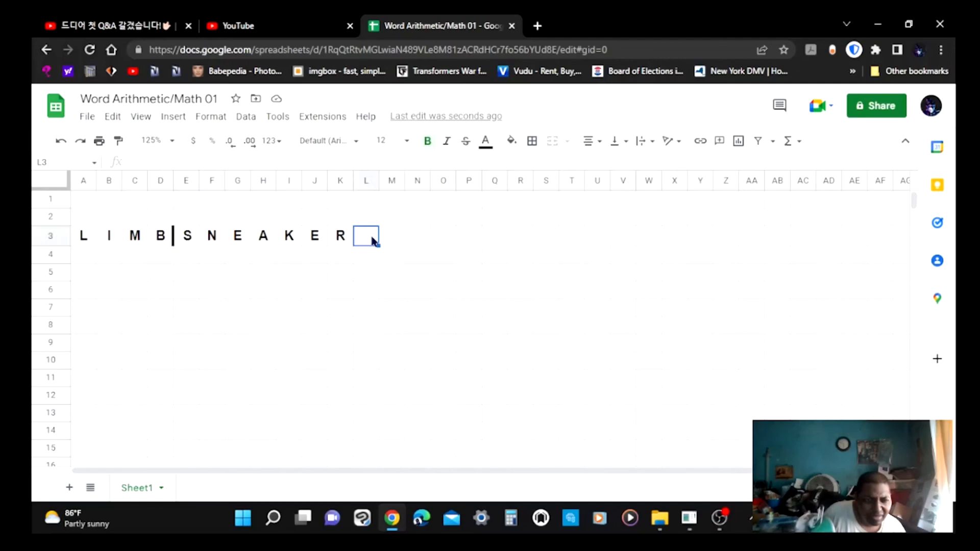
Add a top border along cells E3 to K3 above SNEAKER.
left_click(175, 240)
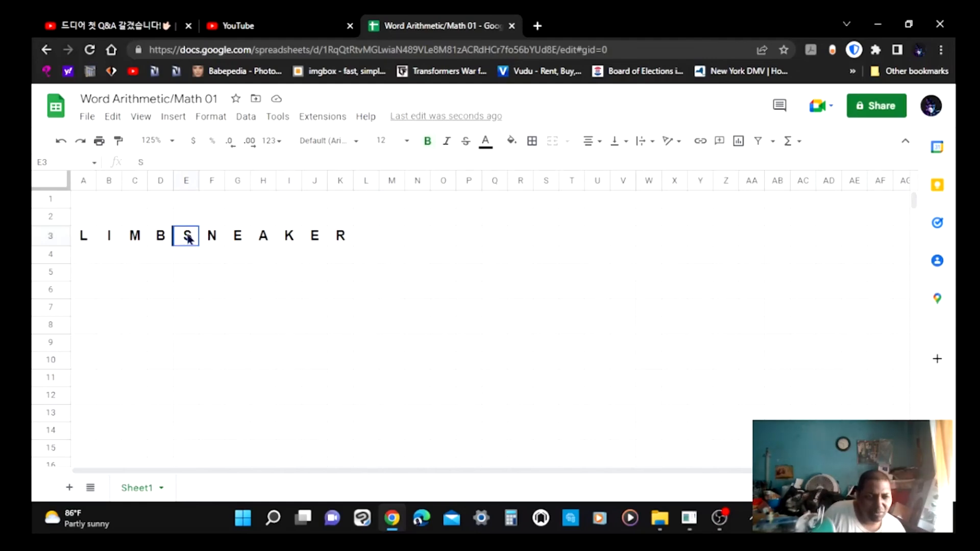
left_click_drag(189, 239, 348, 237)
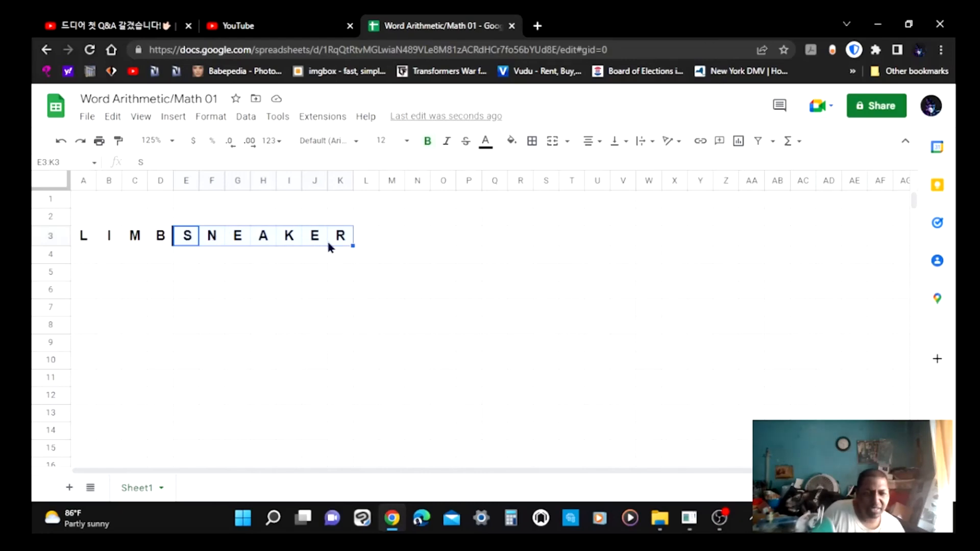
left_click(538, 146)
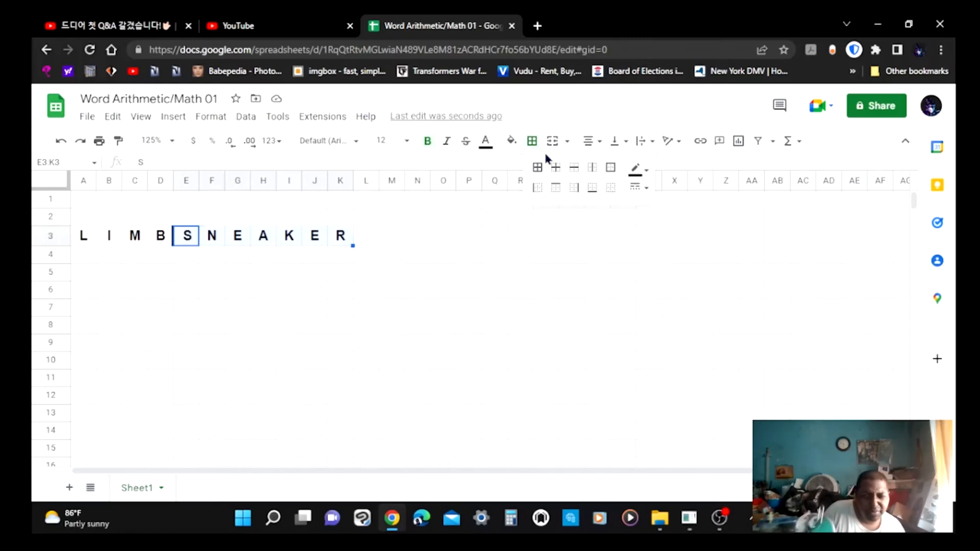
left_click(561, 193)
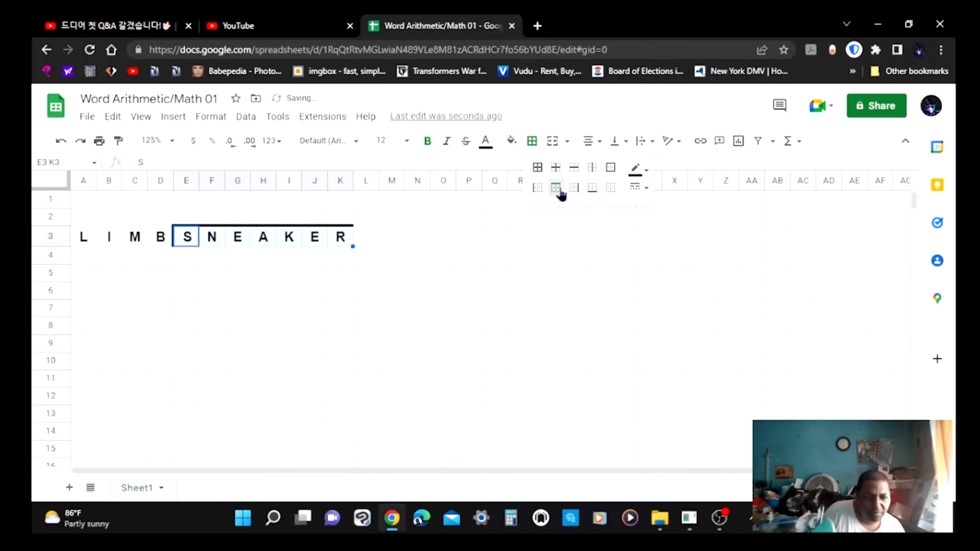
left_click(371, 240)
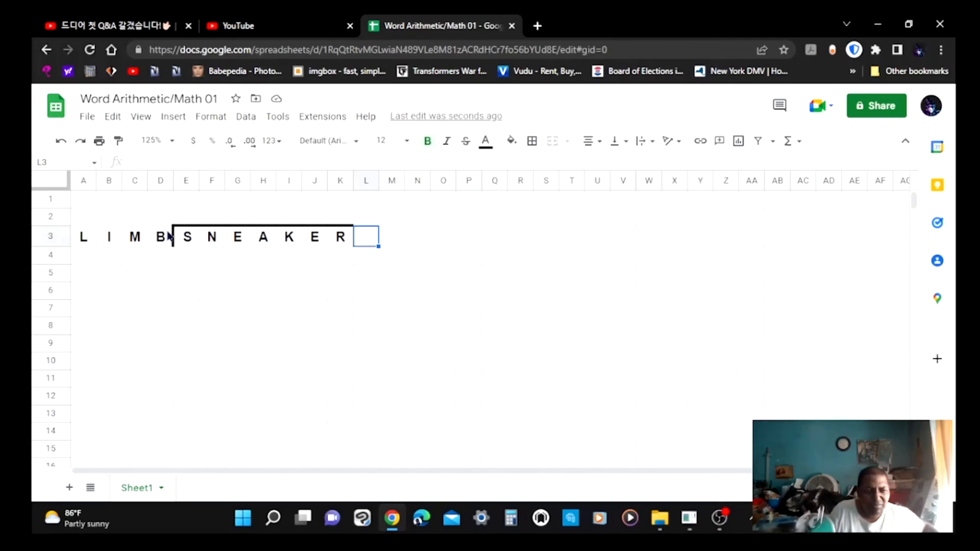
Spell ALES across cells H2 to K2, one letter per cell, above SNEAKER.
left_click(186, 236)
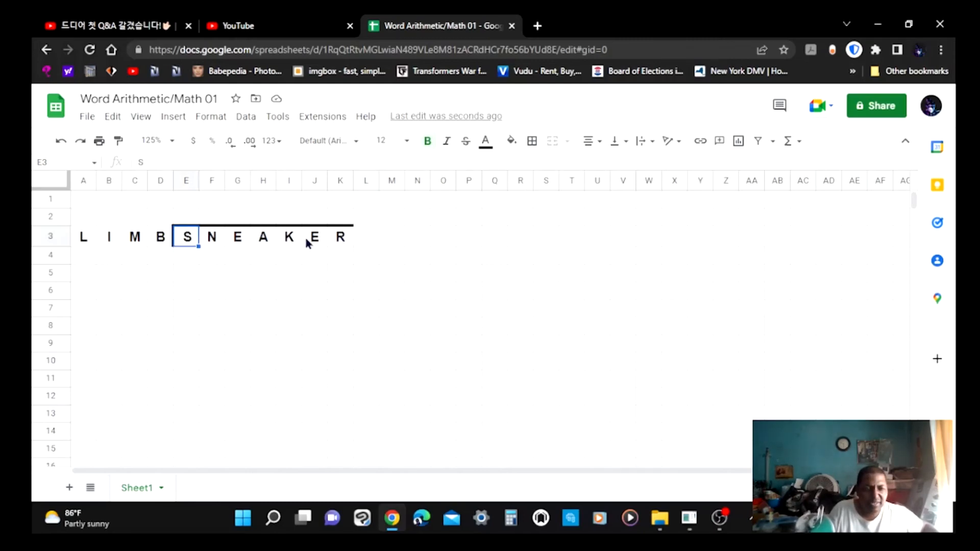
left_click(342, 219)
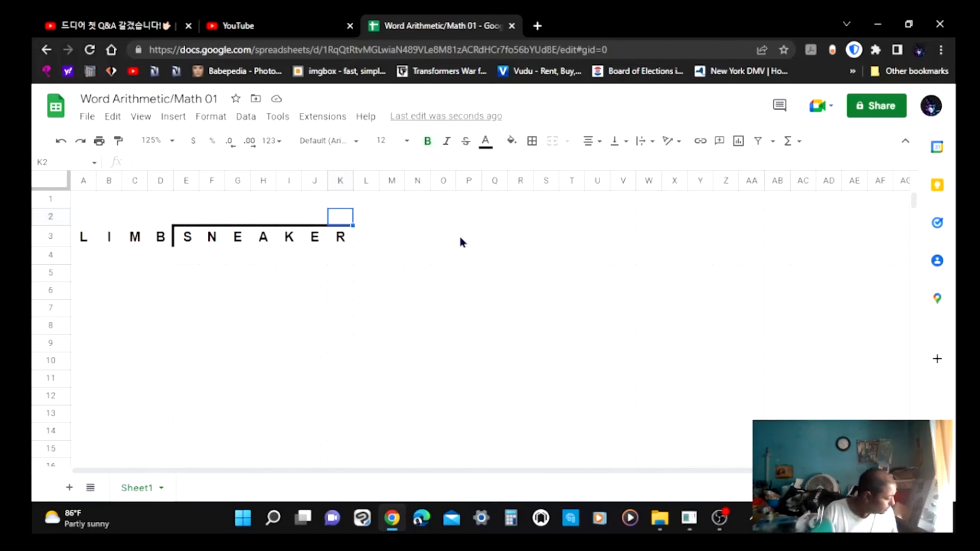
type("S")
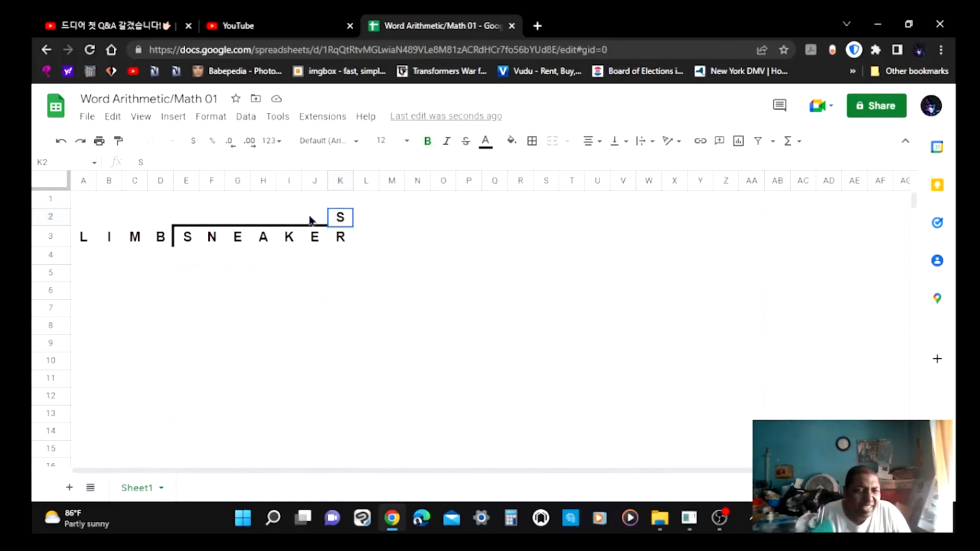
left_click(313, 219)
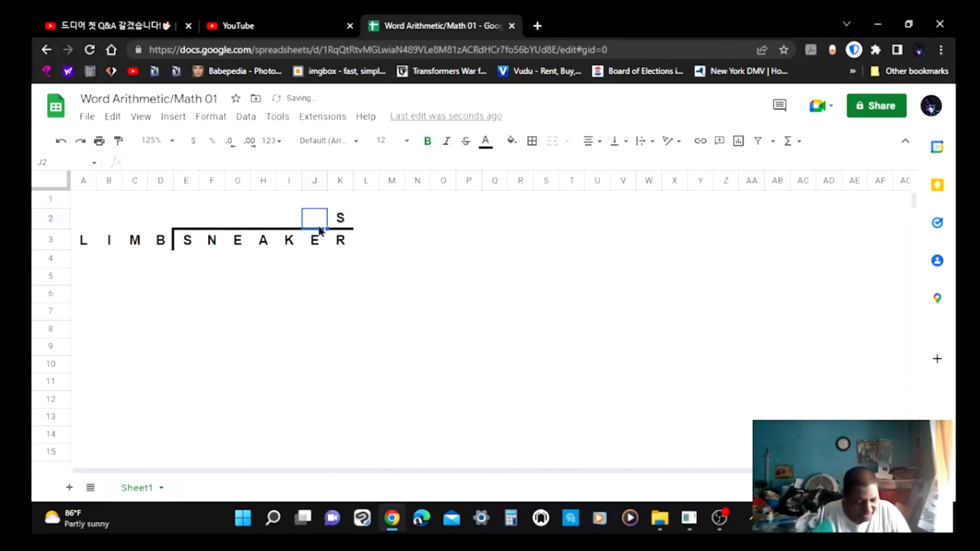
type("E")
left_click(289, 219)
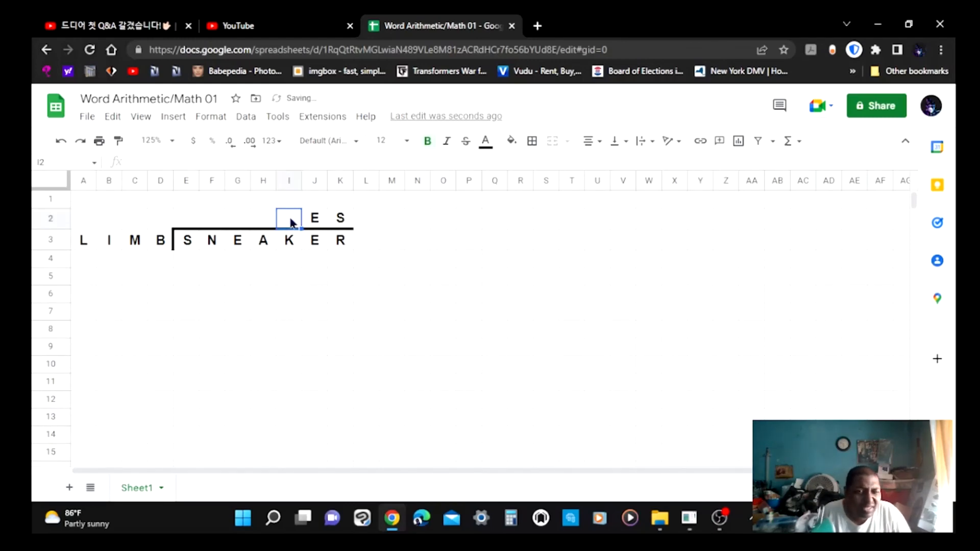
type("L")
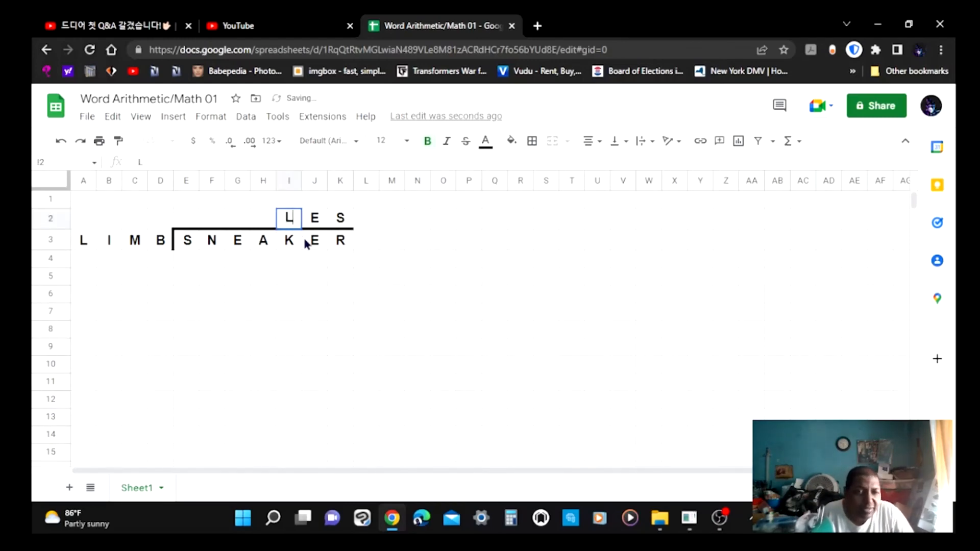
left_click(260, 221)
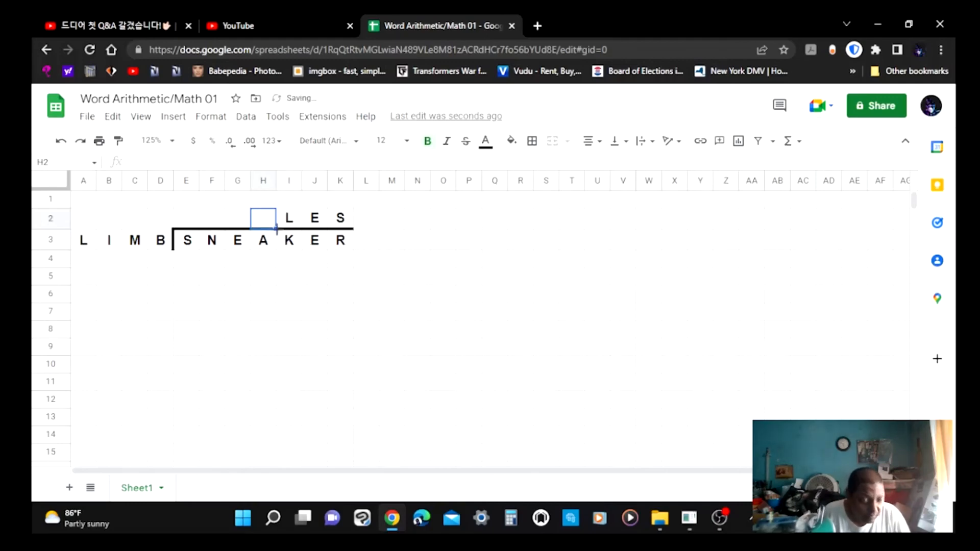
type("A")
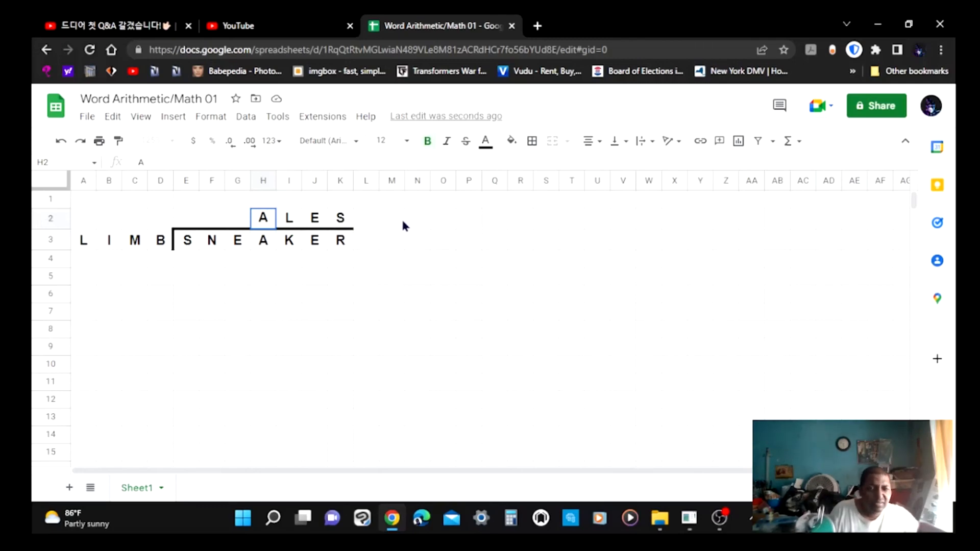
left_click(415, 225)
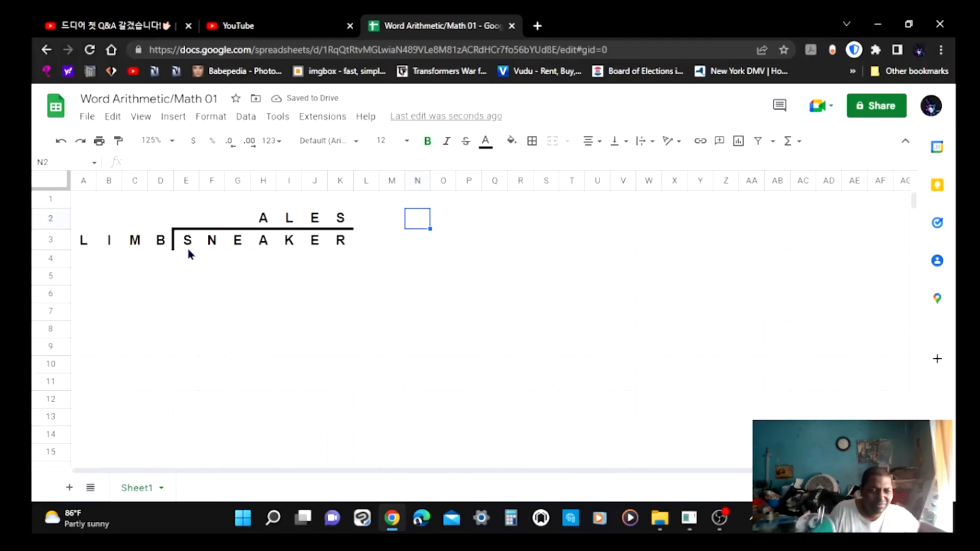
Spell LIMB across cells E4 to H4, one letter per cell, beneath SNEAKER.
left_click(190, 264)
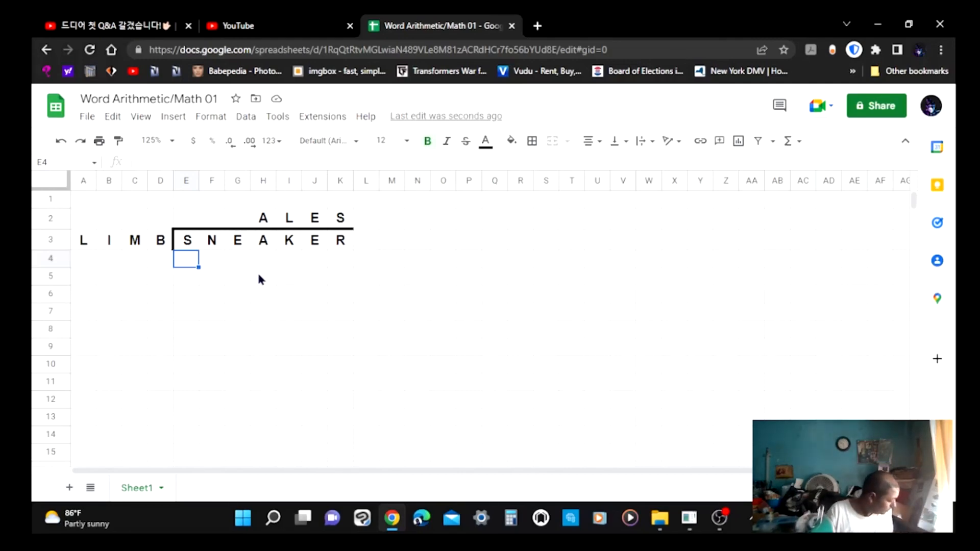
type("L")
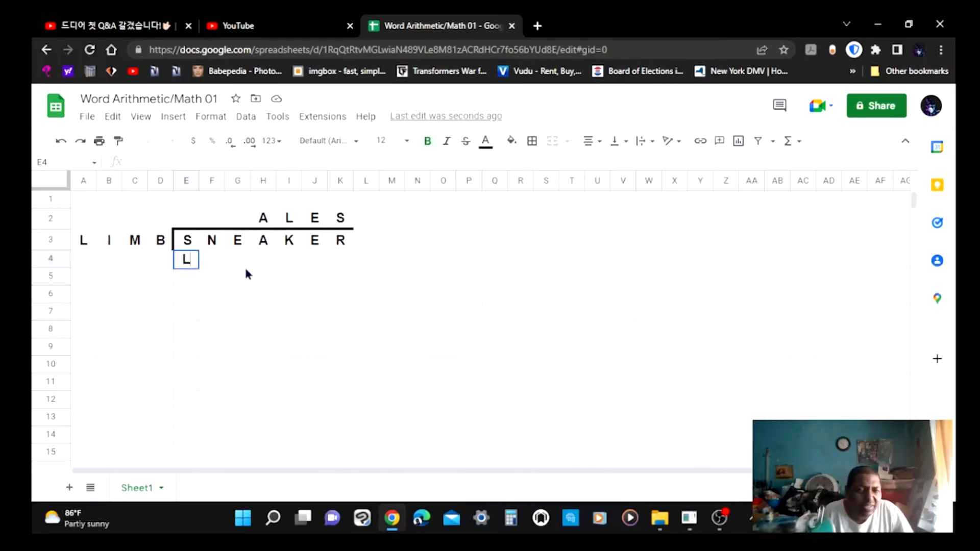
left_click(211, 252)
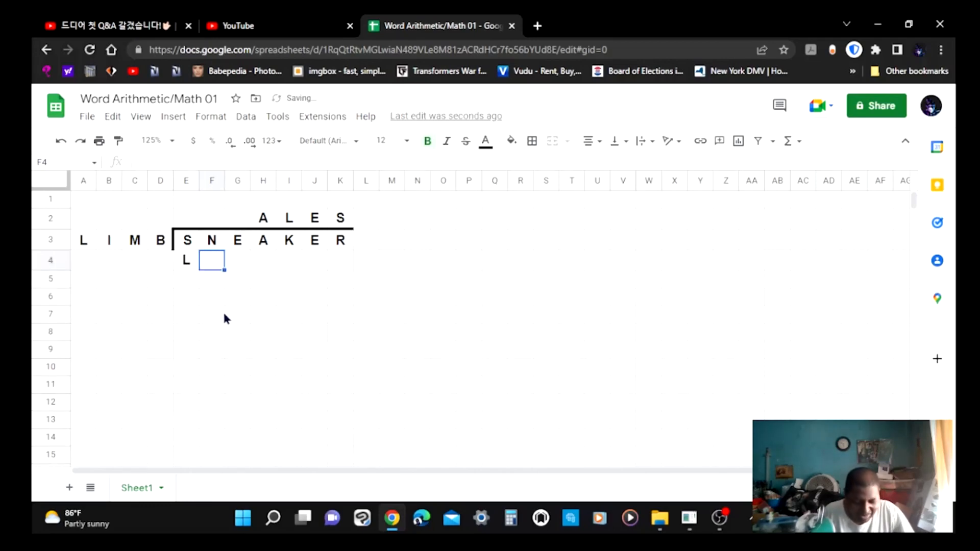
type("I")
left_click(237, 254)
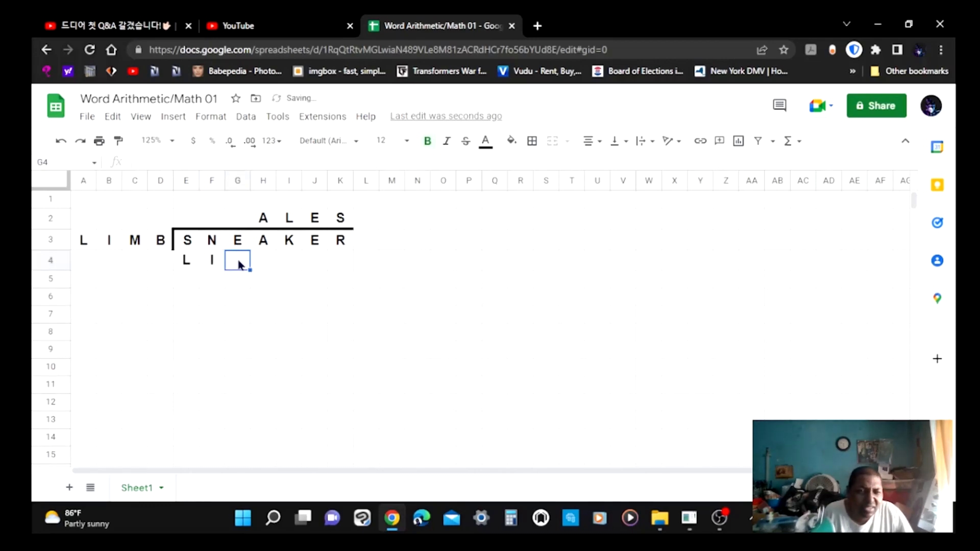
type("M")
left_click(254, 258)
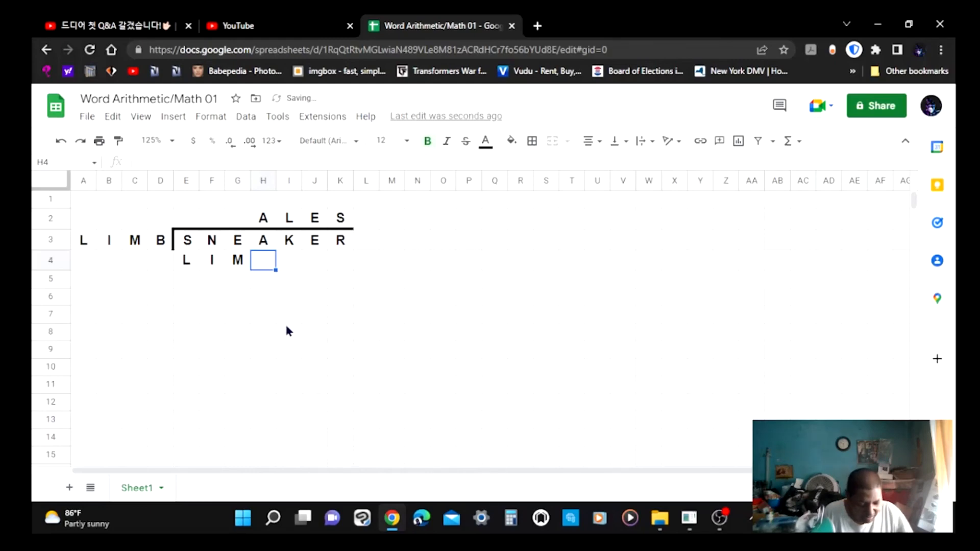
type("B")
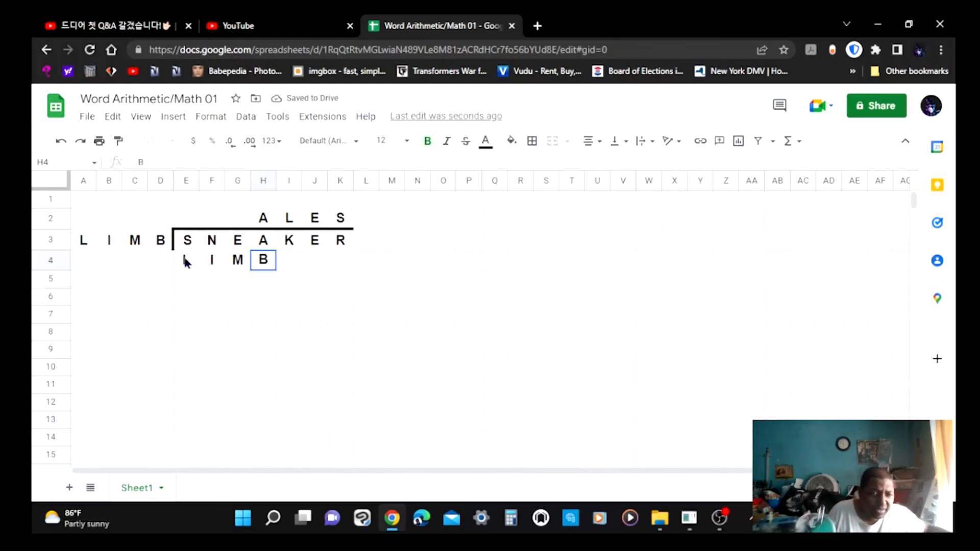
Add a bottom border under the LIMB range E4:H4.
left_click(187, 259)
left_click_drag(204, 262, 272, 261)
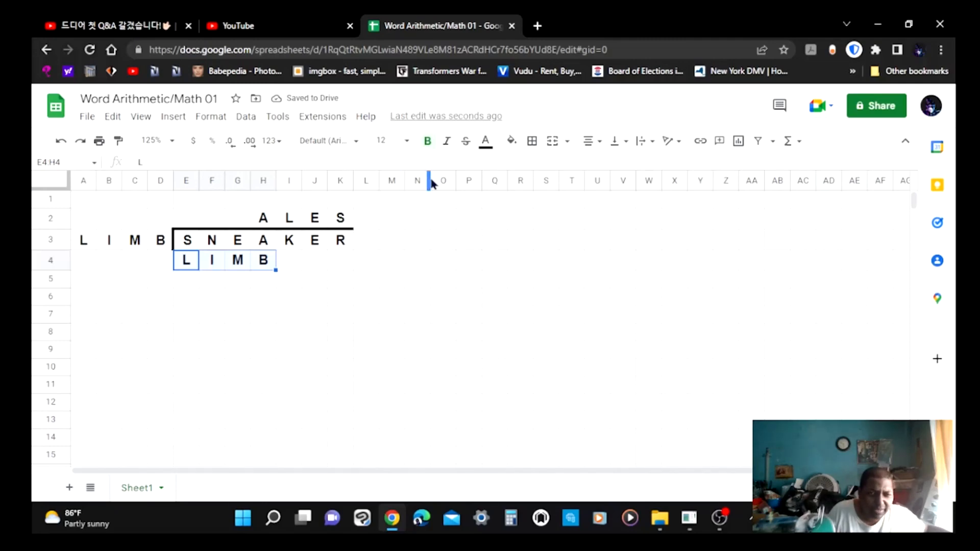
left_click(534, 142)
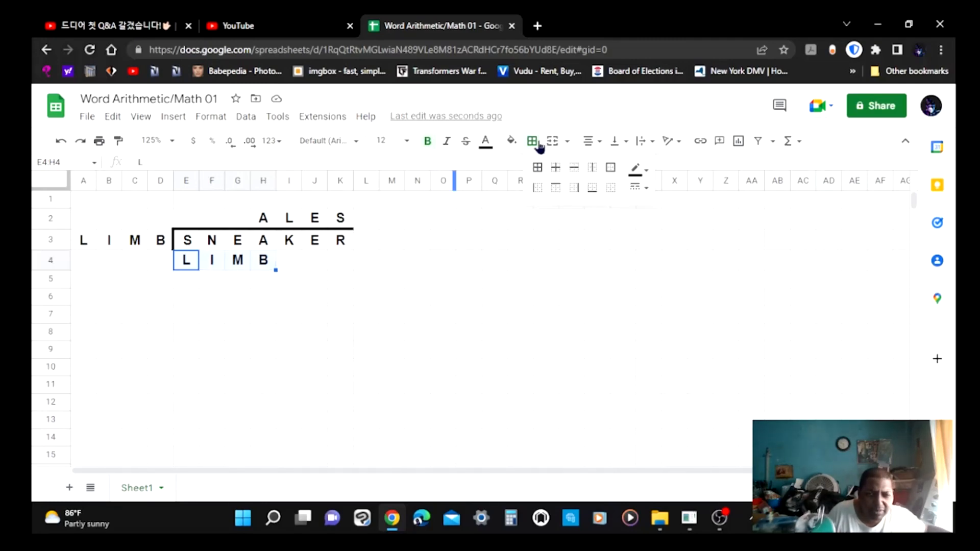
left_click(593, 187)
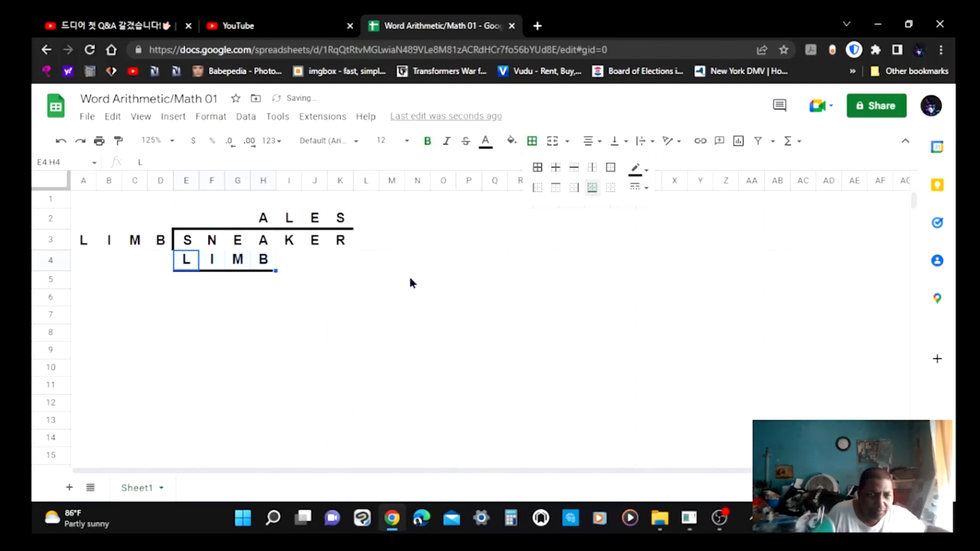
left_click(220, 285)
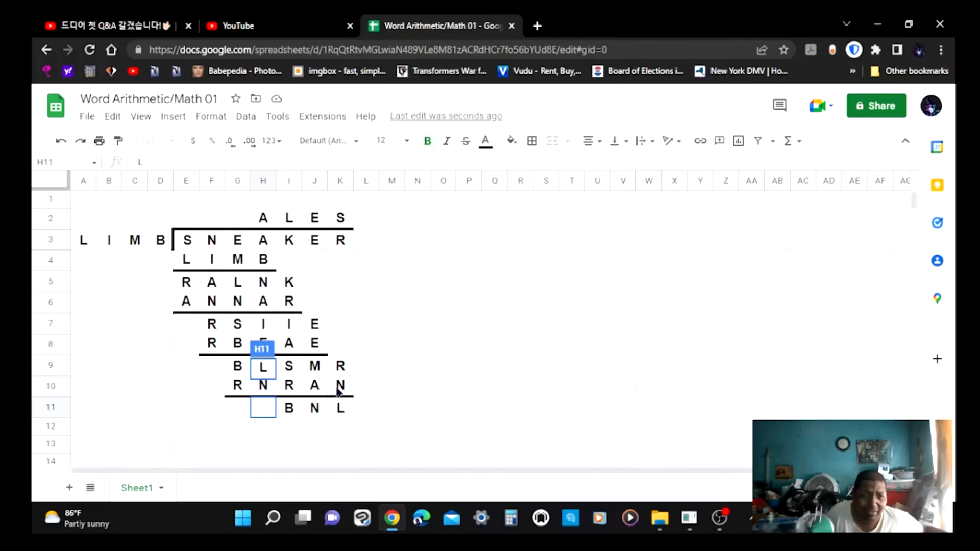
Move the letter L from cell H9 down into cell H11 of the final remainder row.
left_click(256, 407)
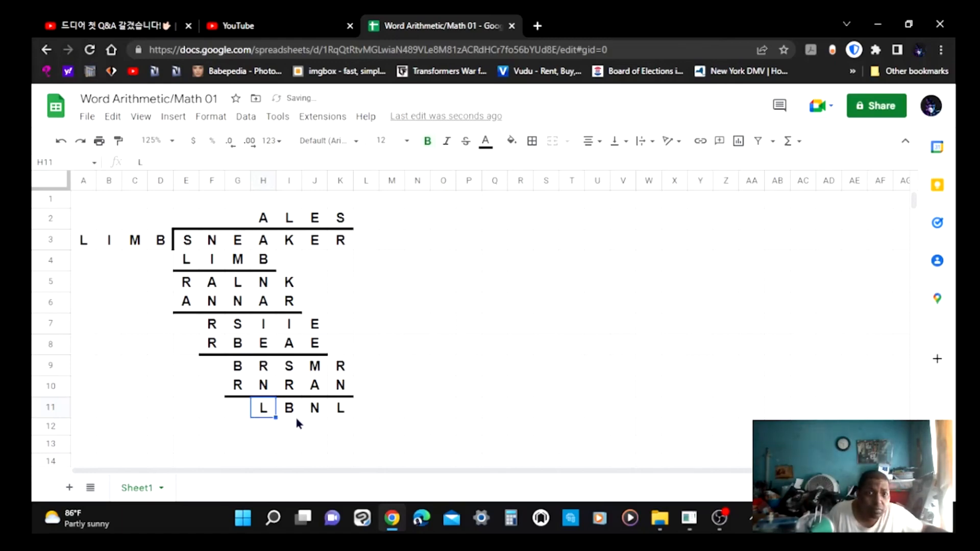
left_click(375, 415)
left_click(416, 408)
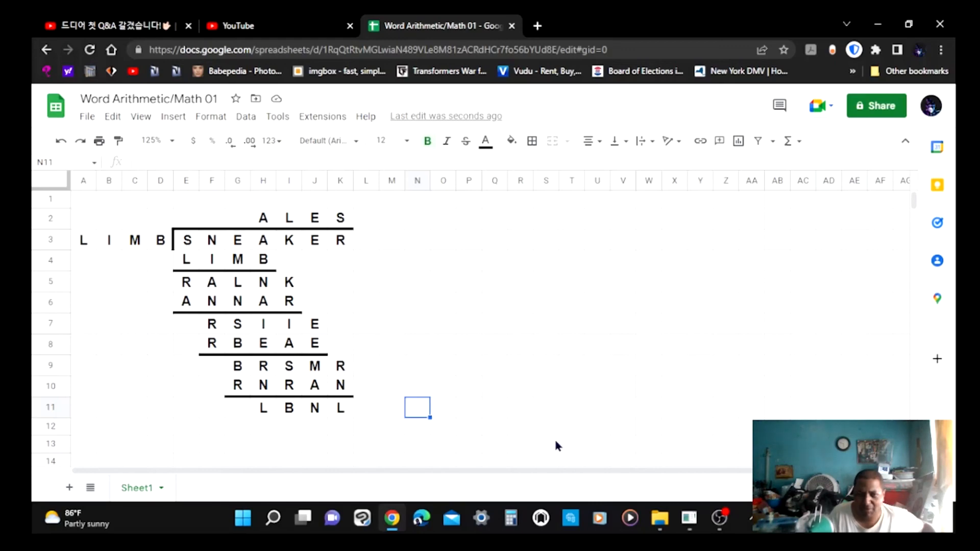
mouse_move(720, 524)
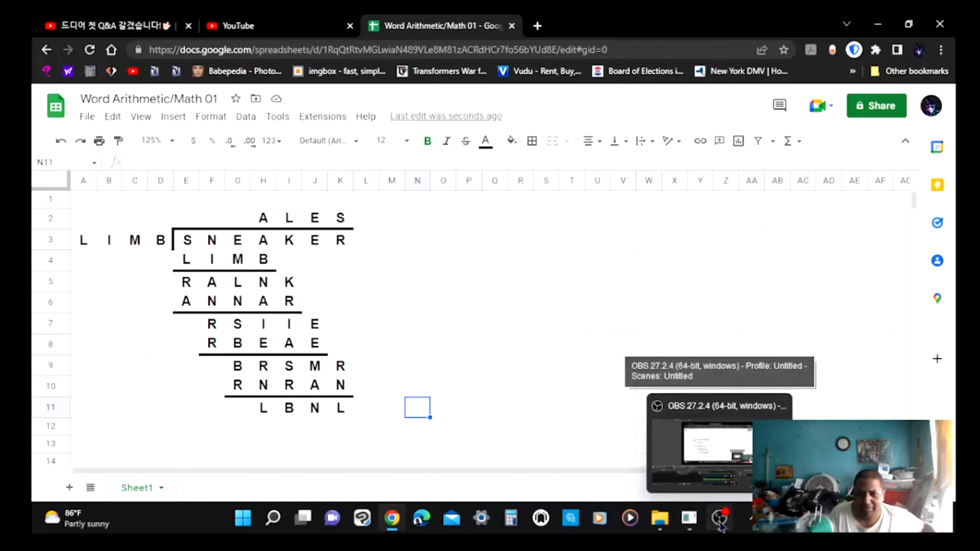